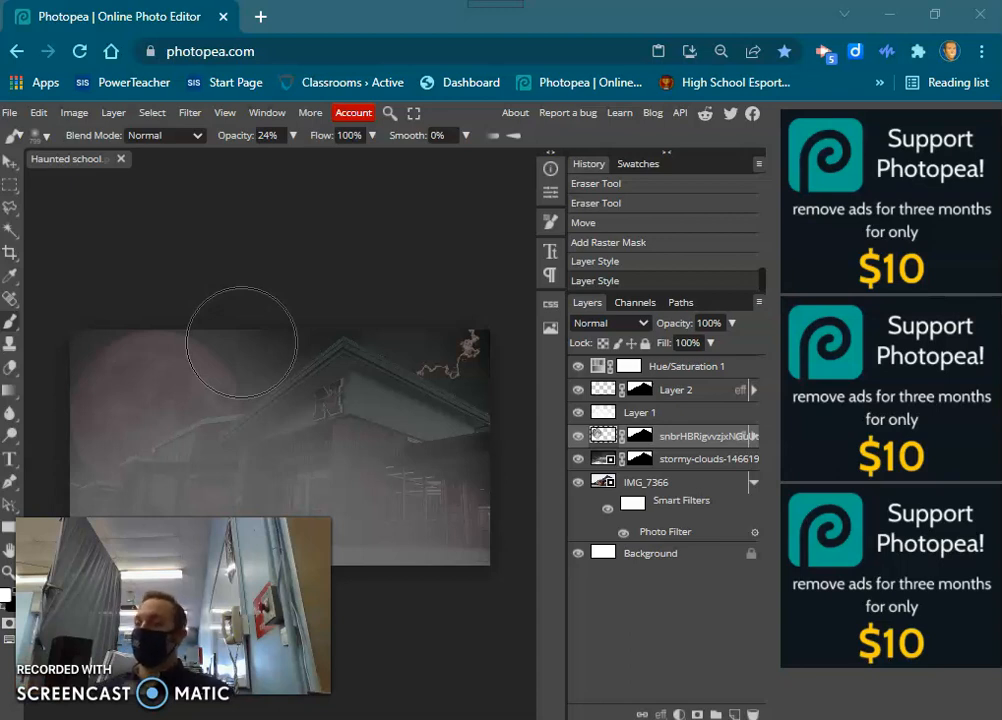
# Close the open project without saving and create a white HD project, 1280 × 720 px, named Haunted school.
pyautogui.click(121, 160)
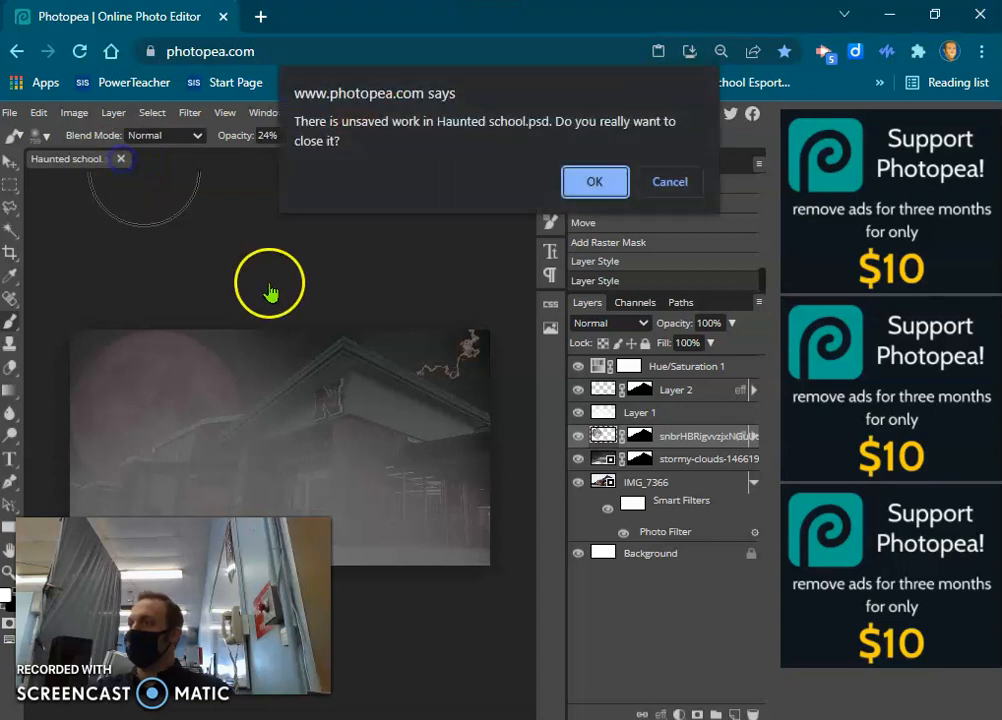
pyautogui.click(606, 178)
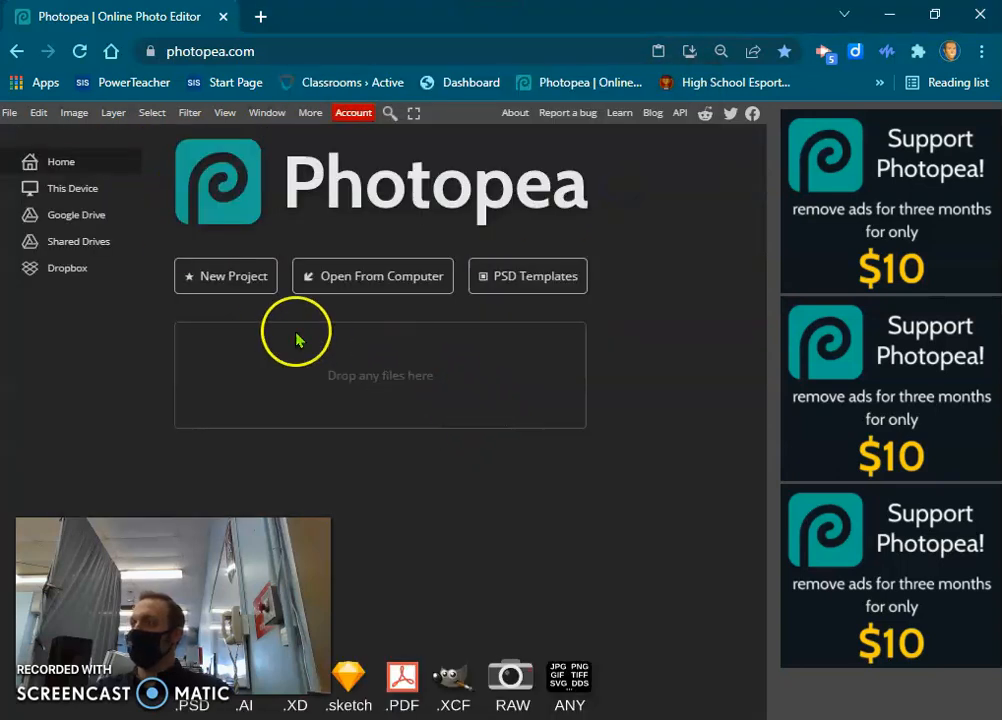
pyautogui.click(222, 281)
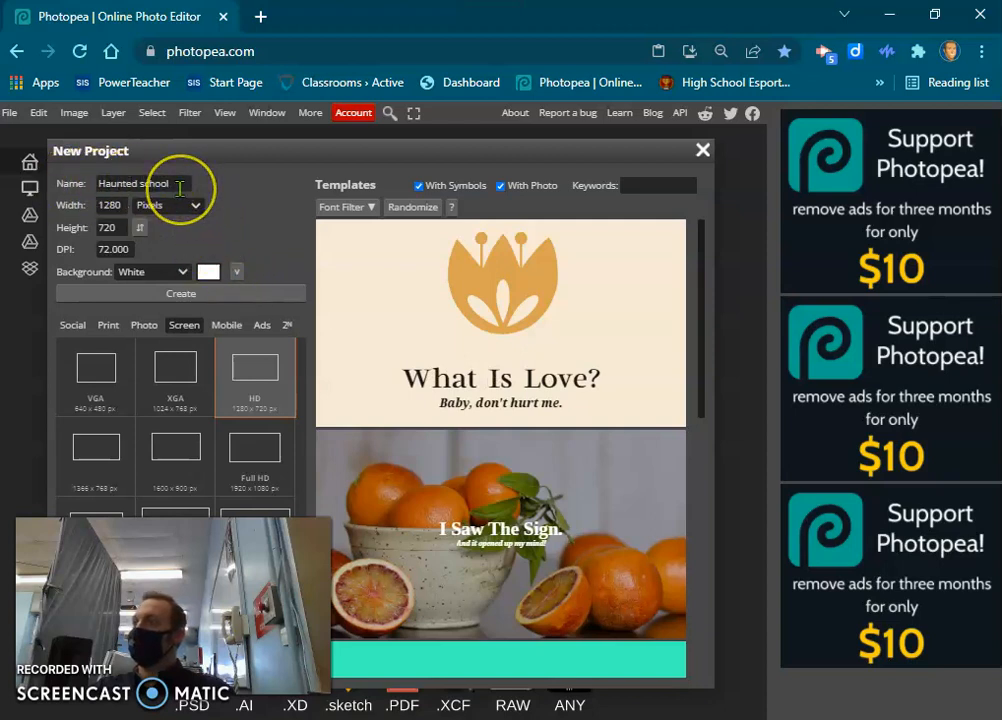
pyautogui.click(80, 322)
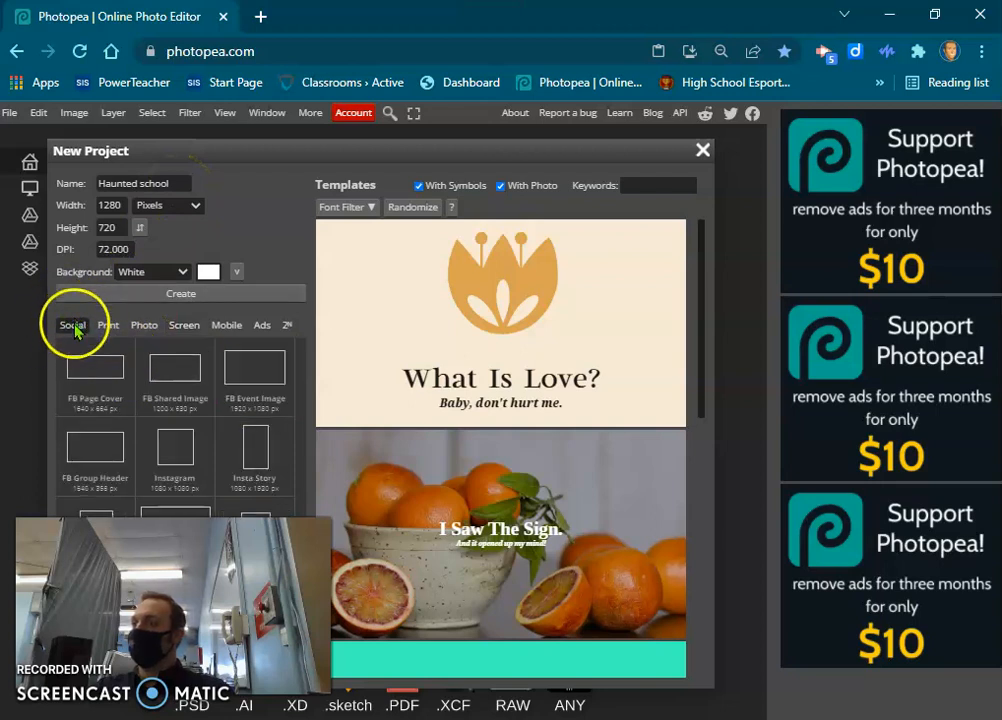
pyautogui.click(185, 326)
pyautogui.click(252, 378)
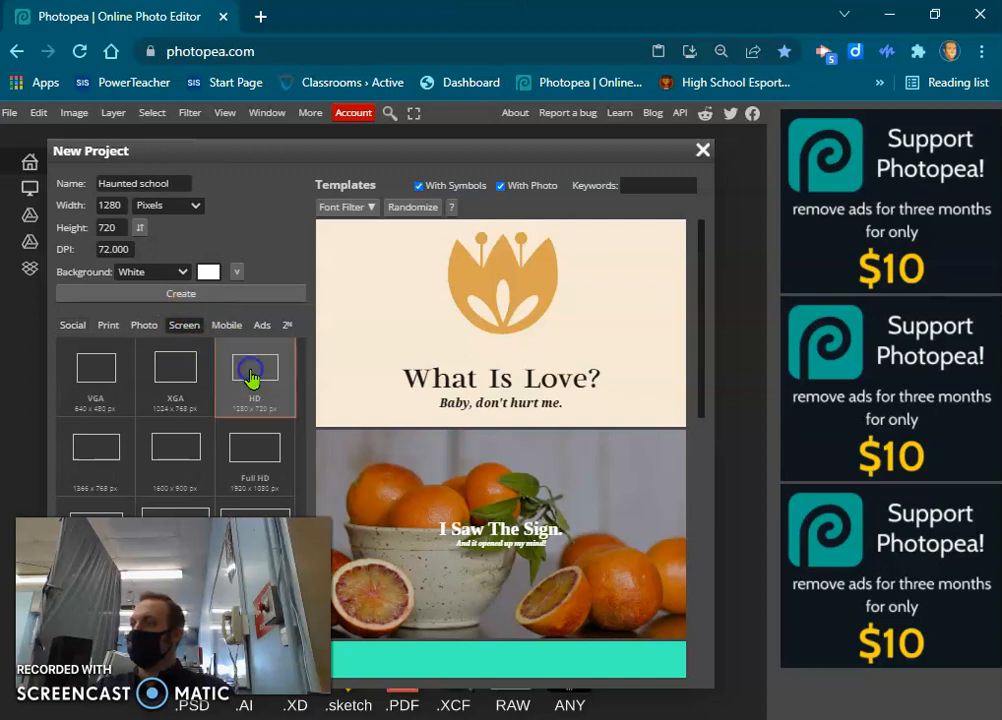
pyautogui.click(181, 287)
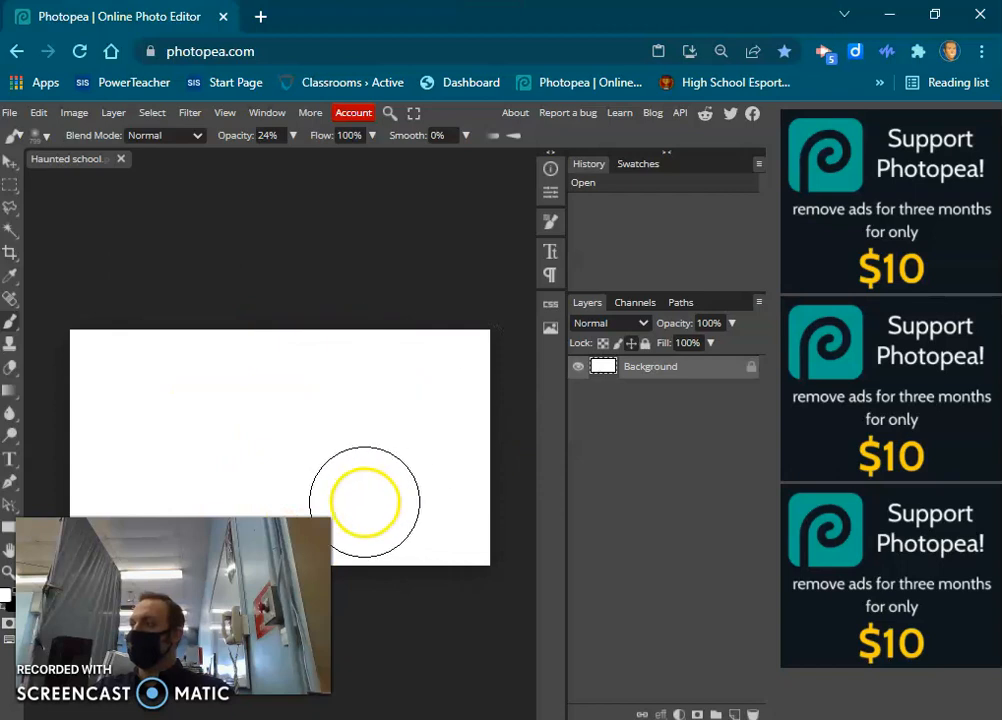
# Place the school photo IMG_7366 from the Downloads folder into the new project.
pyautogui.click(12, 115)
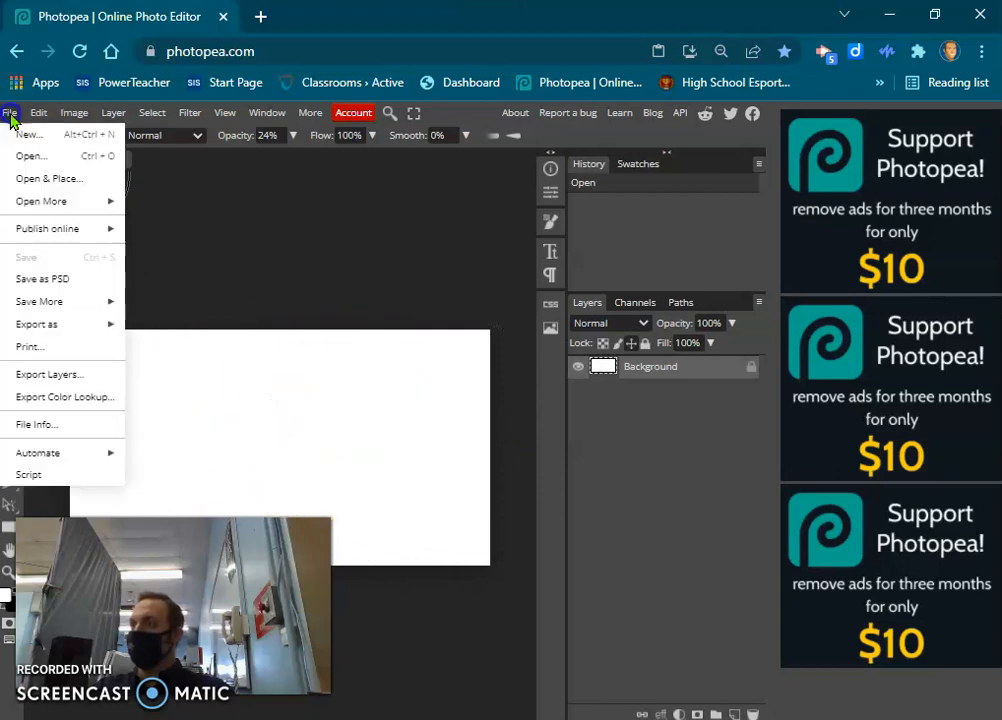
pyautogui.click(30, 154)
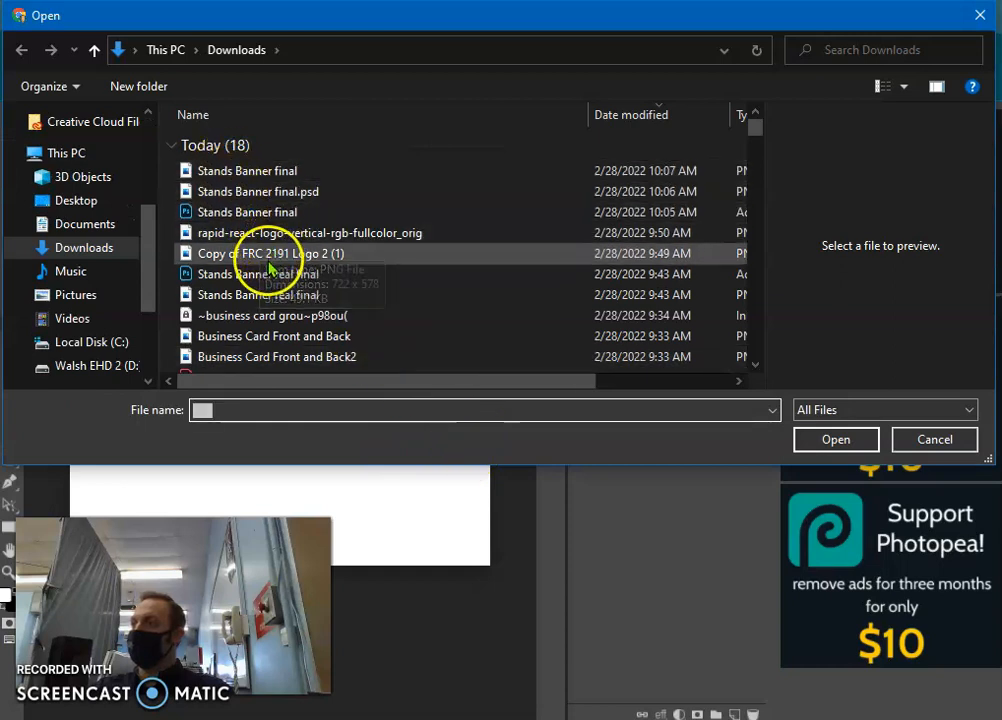
pyautogui.scroll(-1, 383, 325)
pyautogui.scroll(-3, 383, 325)
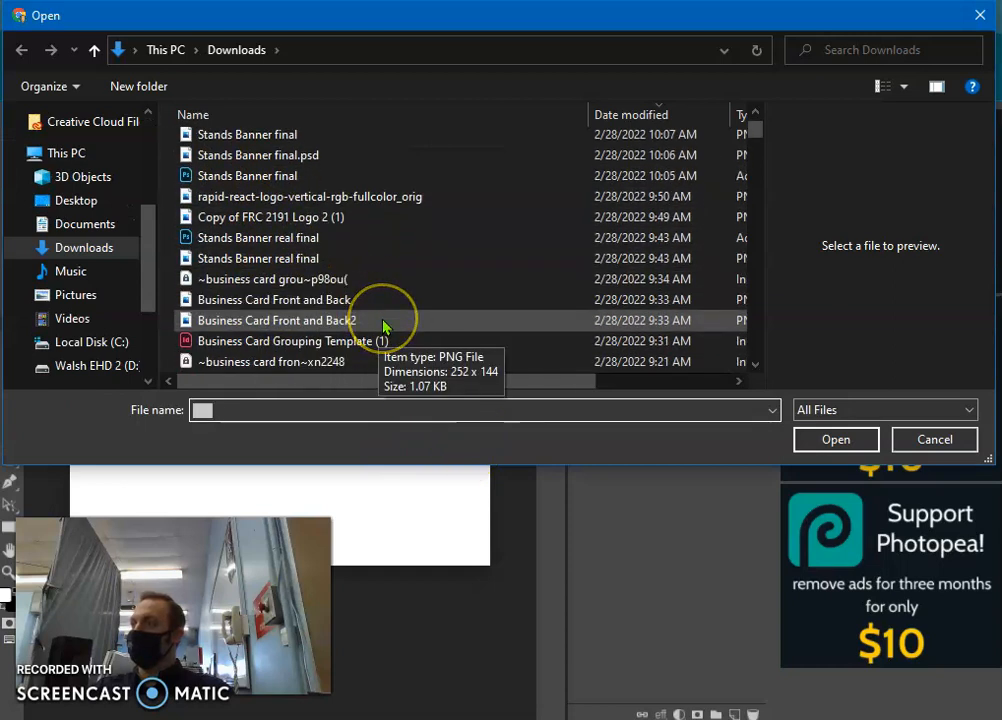
pyautogui.scroll(-2, 257, 320)
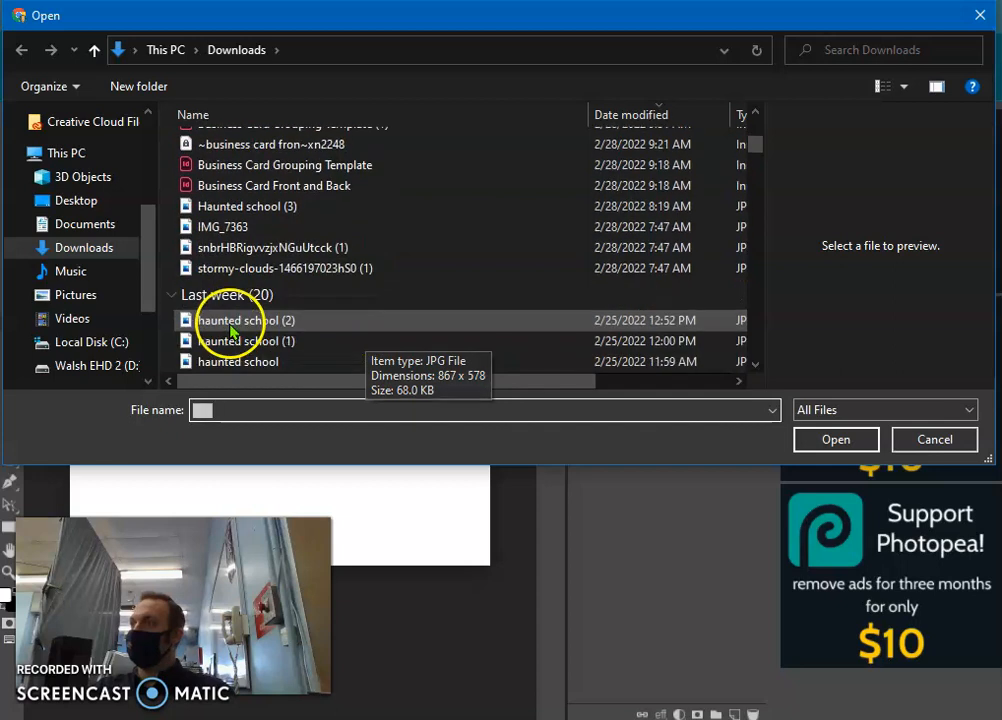
pyautogui.scroll(-1, 263, 314)
pyautogui.scroll(-1, 266, 313)
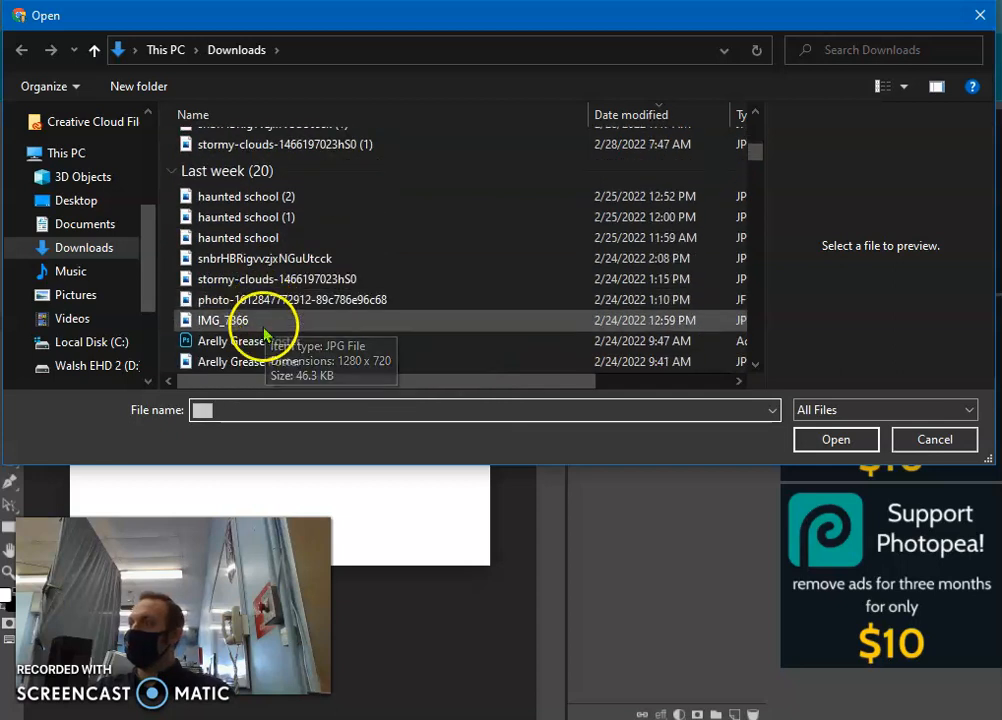
pyautogui.click(262, 320)
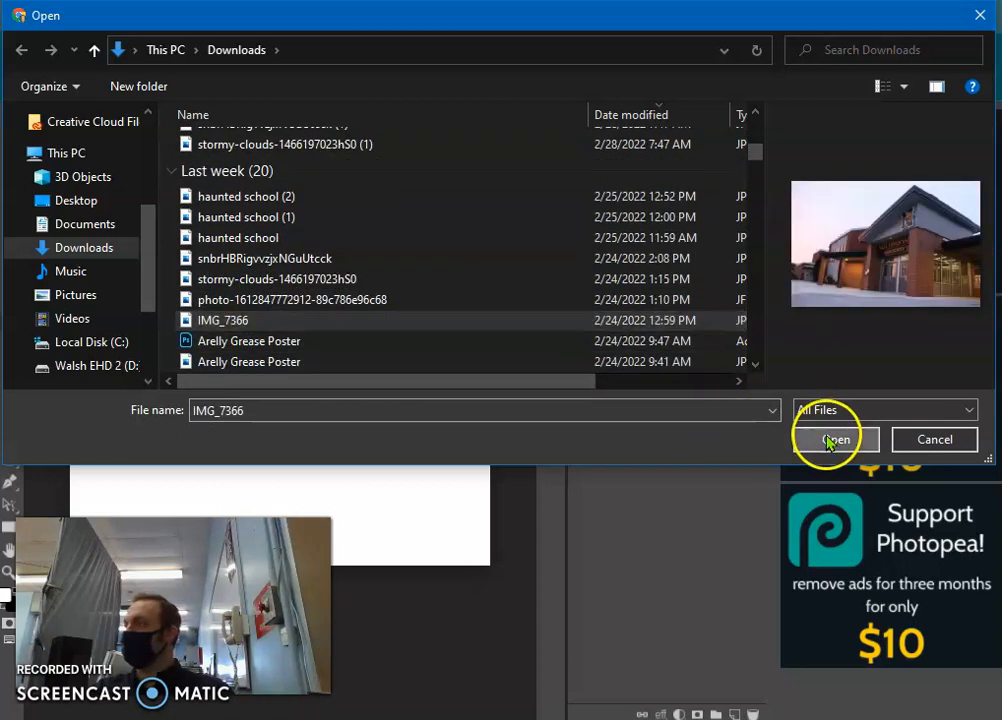
pyautogui.click(834, 440)
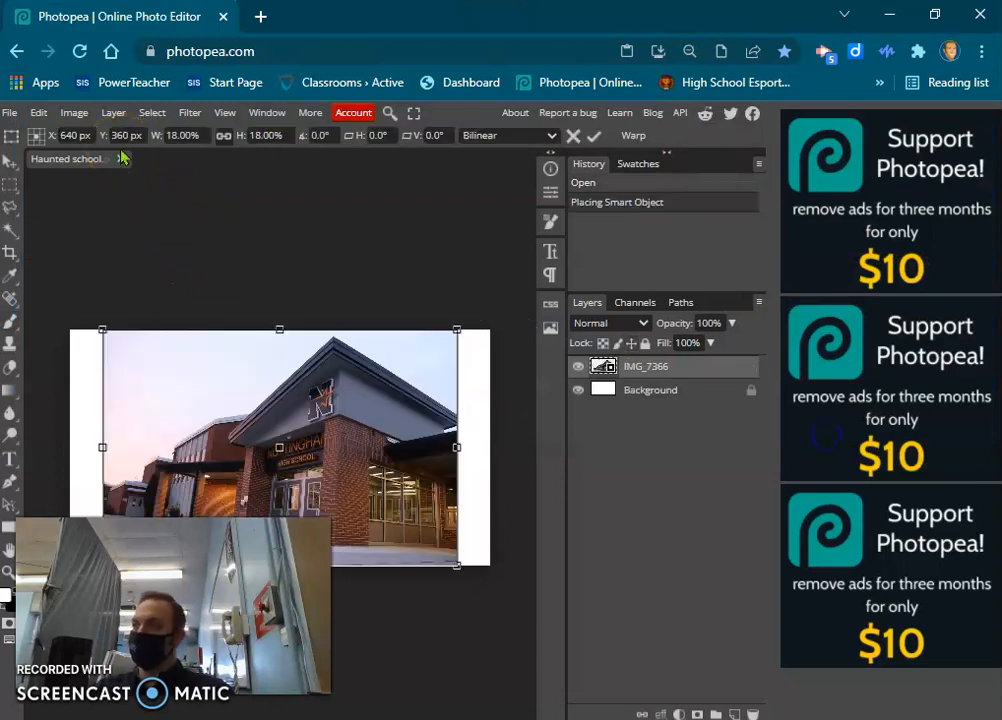
# Stretch the placed photo horizontally to both canvas edges, about 21.33% width, and apply the transform.
pyautogui.moveTo(103, 447); pyautogui.dragTo(70, 445)
pyautogui.moveTo(457, 438); pyautogui.dragTo(487, 450)
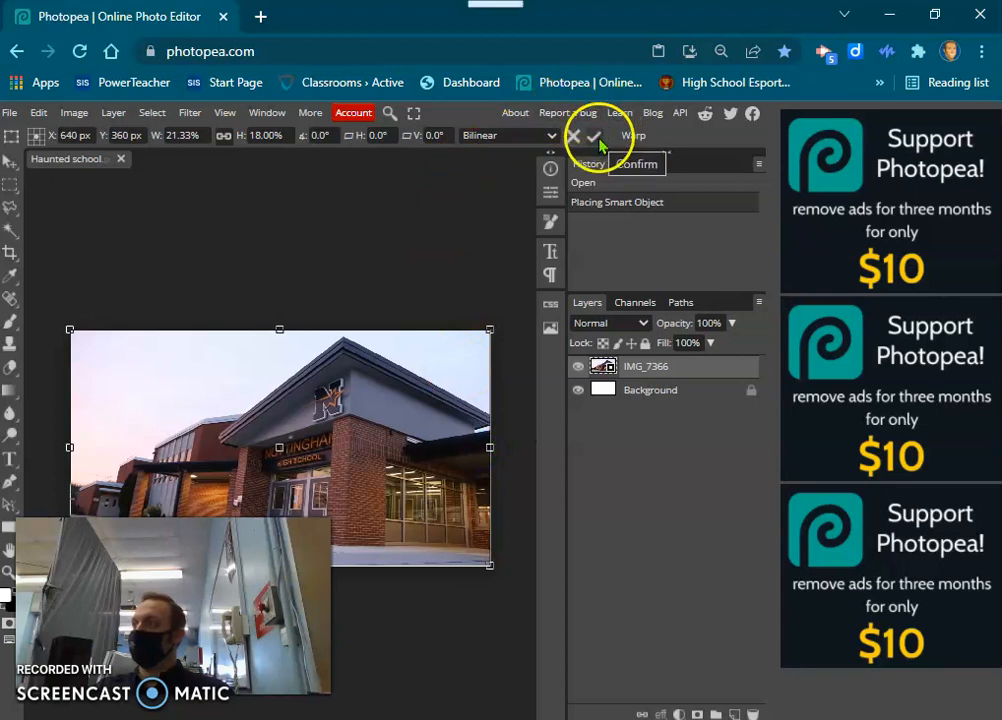
pyautogui.press('Return')
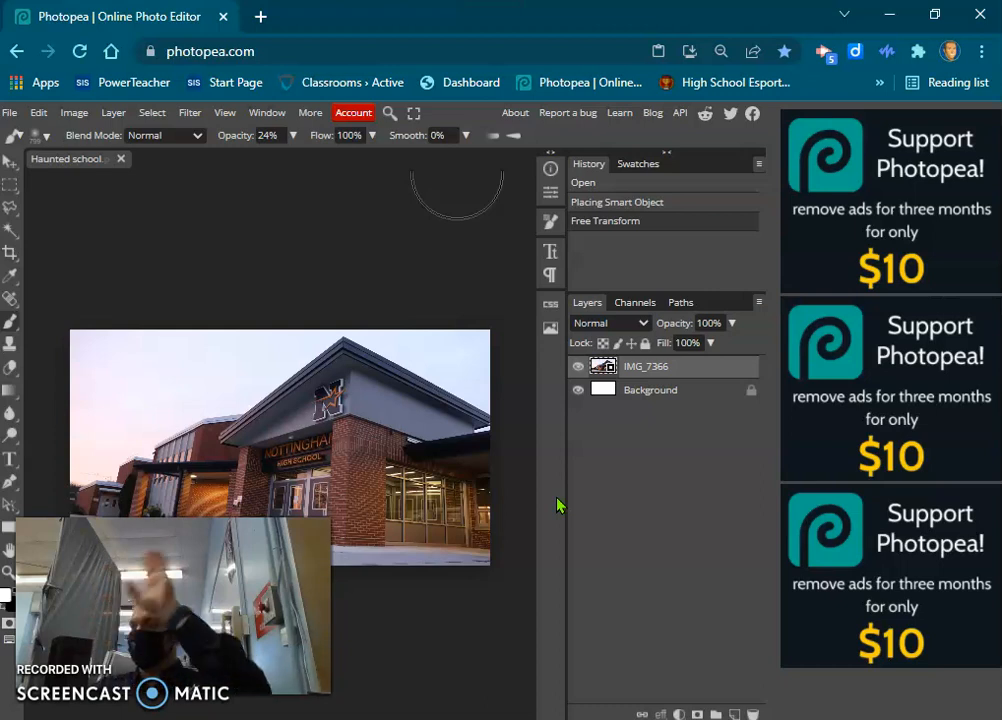
# Select the sky above the school building with the Quick Selection tool.
pyautogui.moveTo(505, 515)
pyautogui.mouseDown()
pyautogui.moveTo(492, 387)
pyautogui.moveTo(451, 334)
pyautogui.moveTo(398, 311)
pyautogui.moveTo(226, 340)
pyautogui.mouseUp()
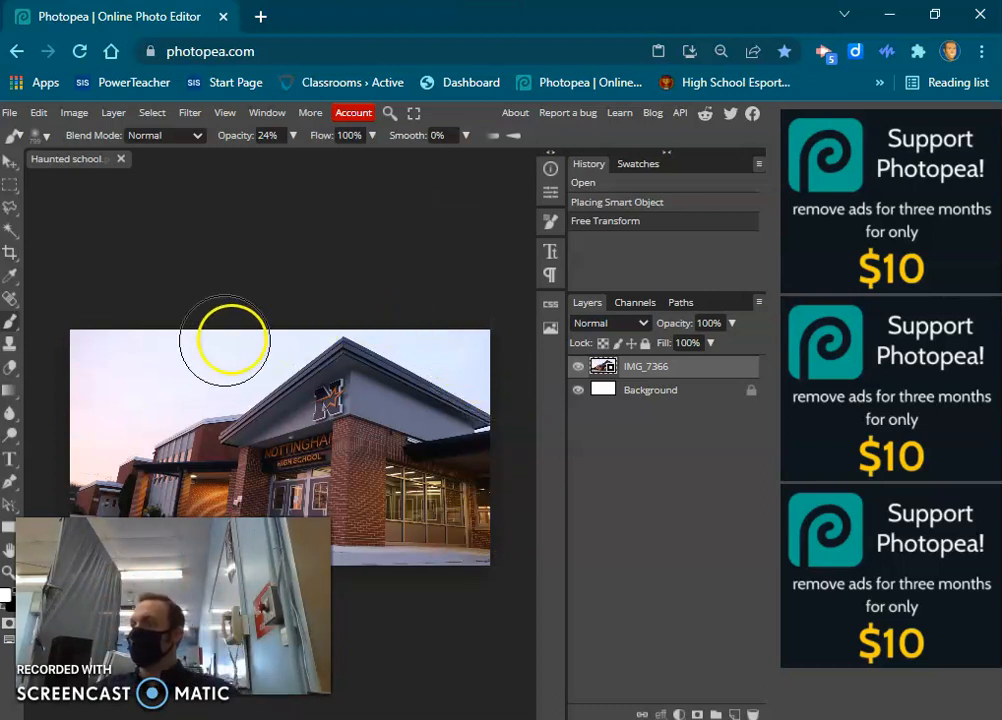
pyautogui.rightClick(10, 240)
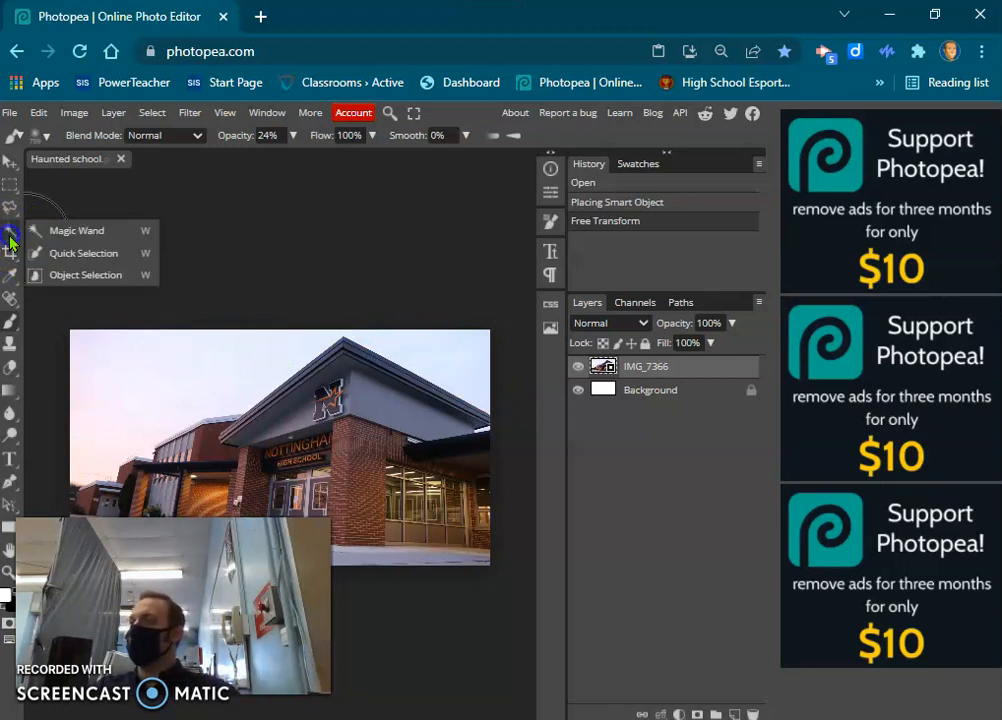
pyautogui.click(74, 256)
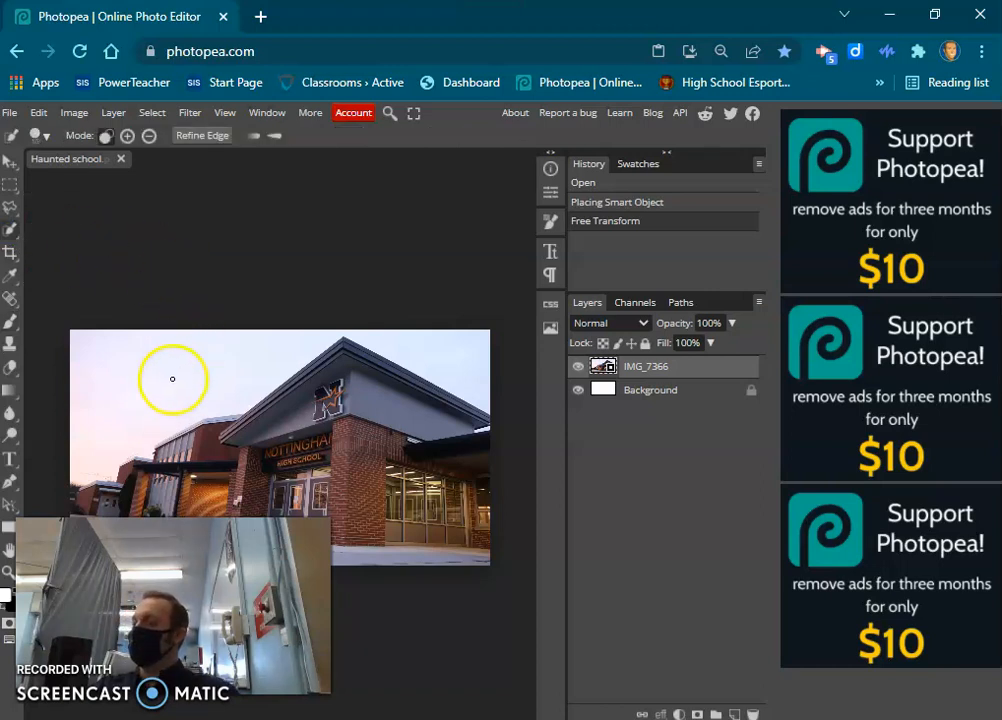
pyautogui.click(172, 379)
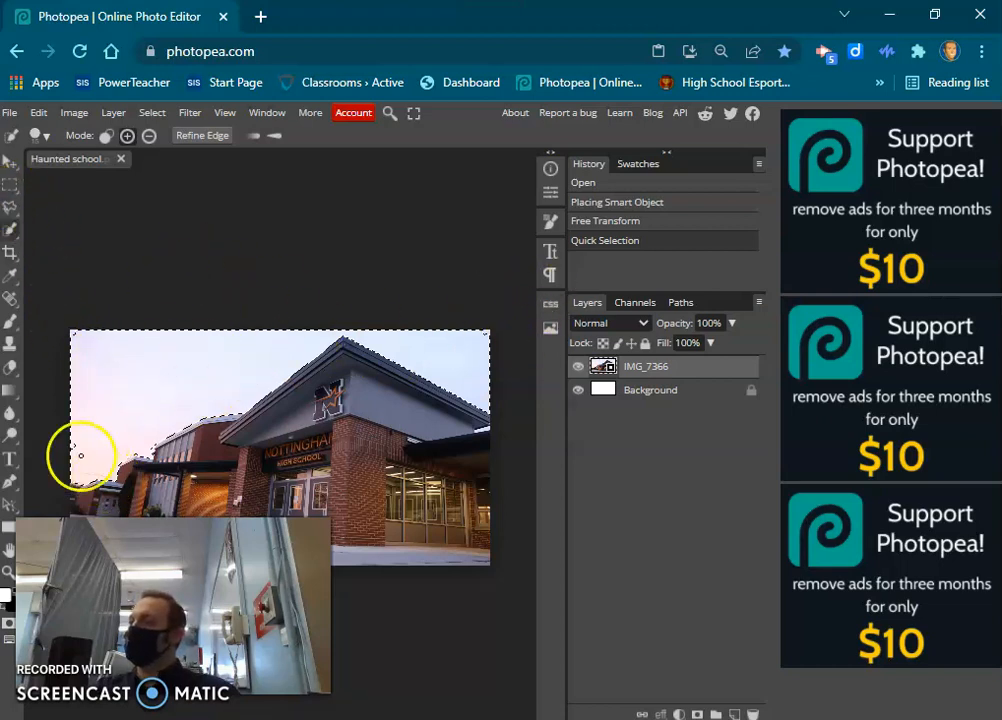
# Add the missed sky areas along the photo's left edge and in both upper corners to the selection with the Lasso.
pyautogui.click(12, 209)
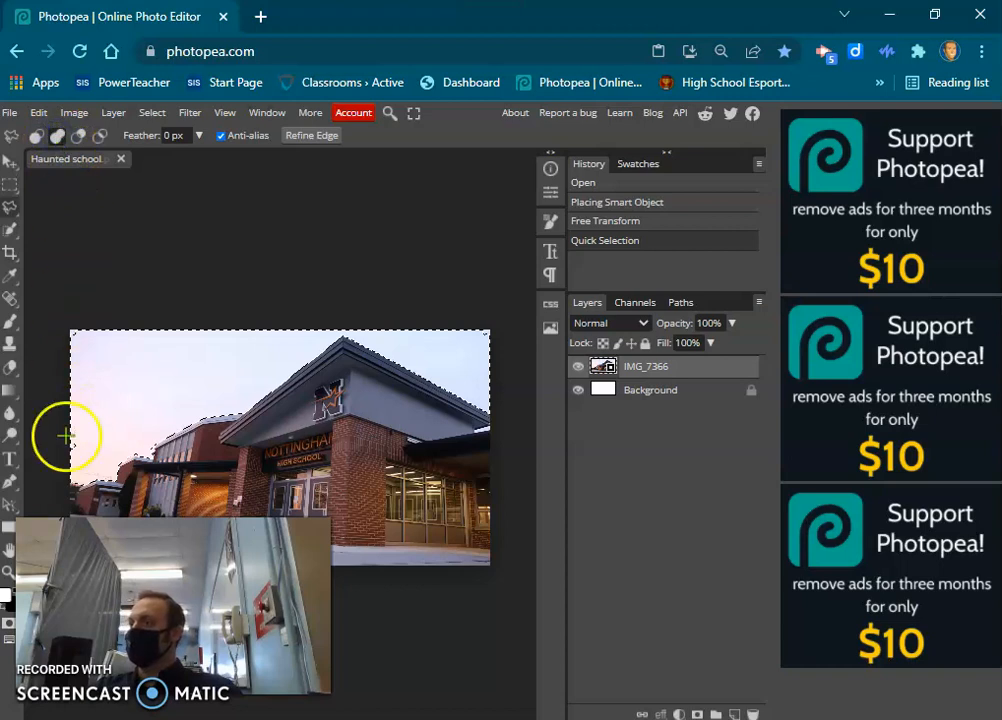
pyautogui.moveTo(89, 427)
pyautogui.mouseDown()
pyautogui.moveTo(88, 465)
pyautogui.moveTo(78, 362)
pyautogui.mouseUp()
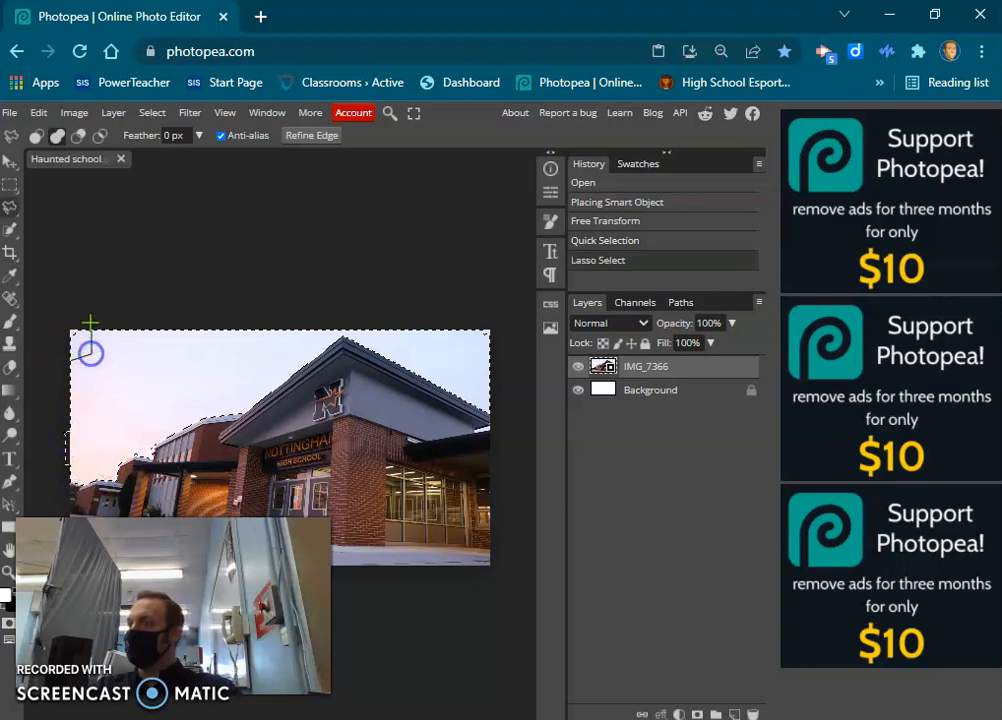
pyautogui.moveTo(67, 357); pyautogui.dragTo(70, 356)
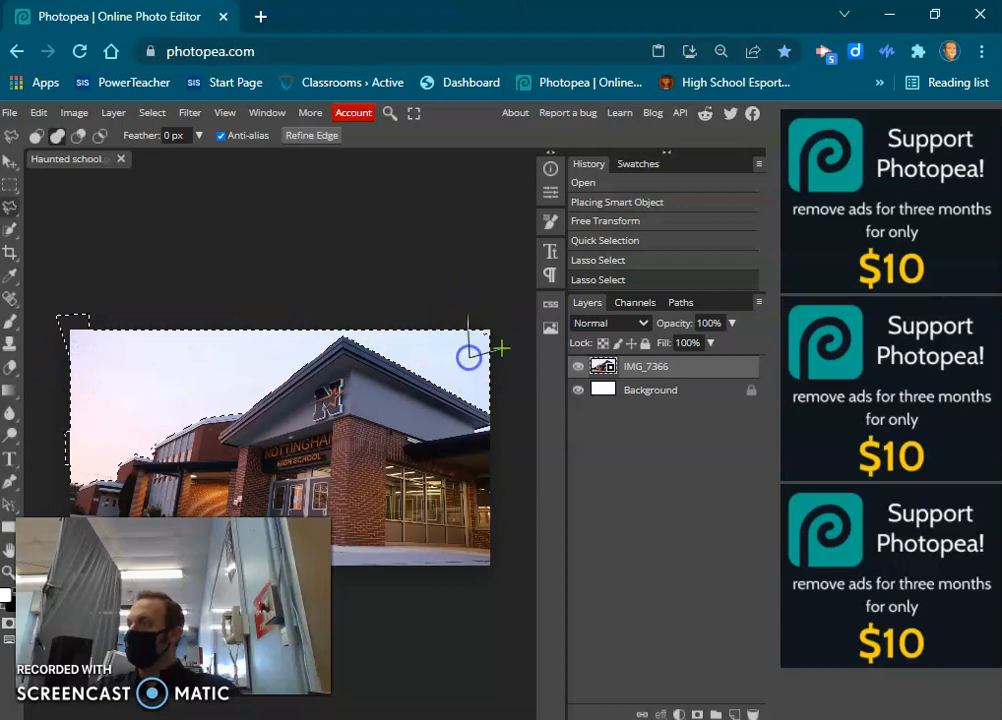
pyautogui.moveTo(467, 317); pyautogui.dragTo(472, 320)
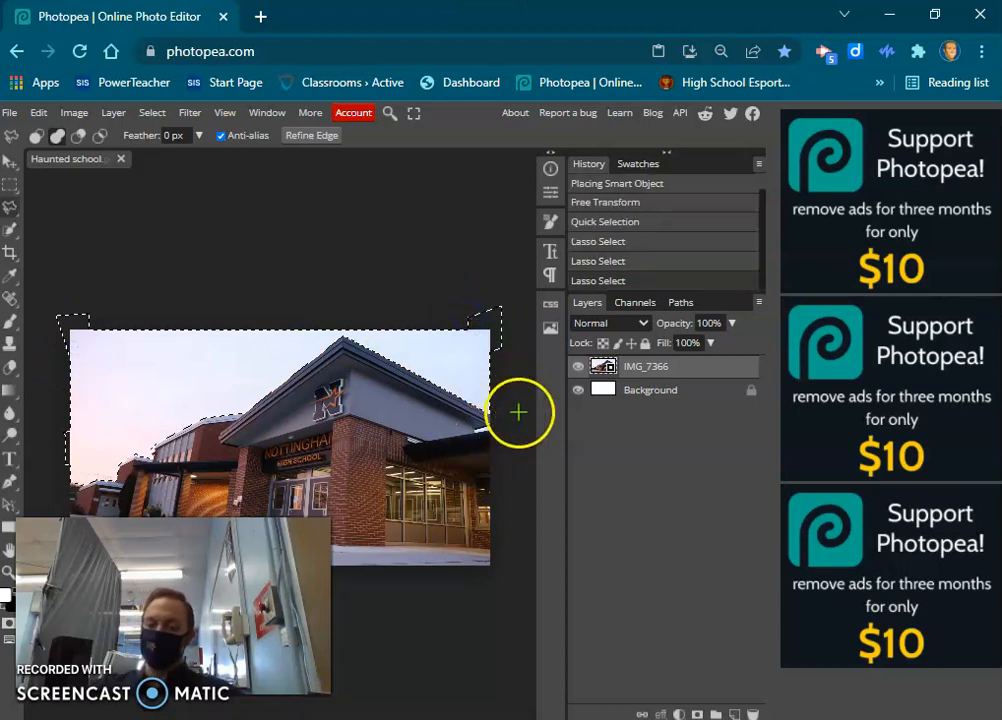
# Add the small gap of sky beneath the roof's right end to the selection with the Lasso.
pyautogui.scroll(5, 519, 417)
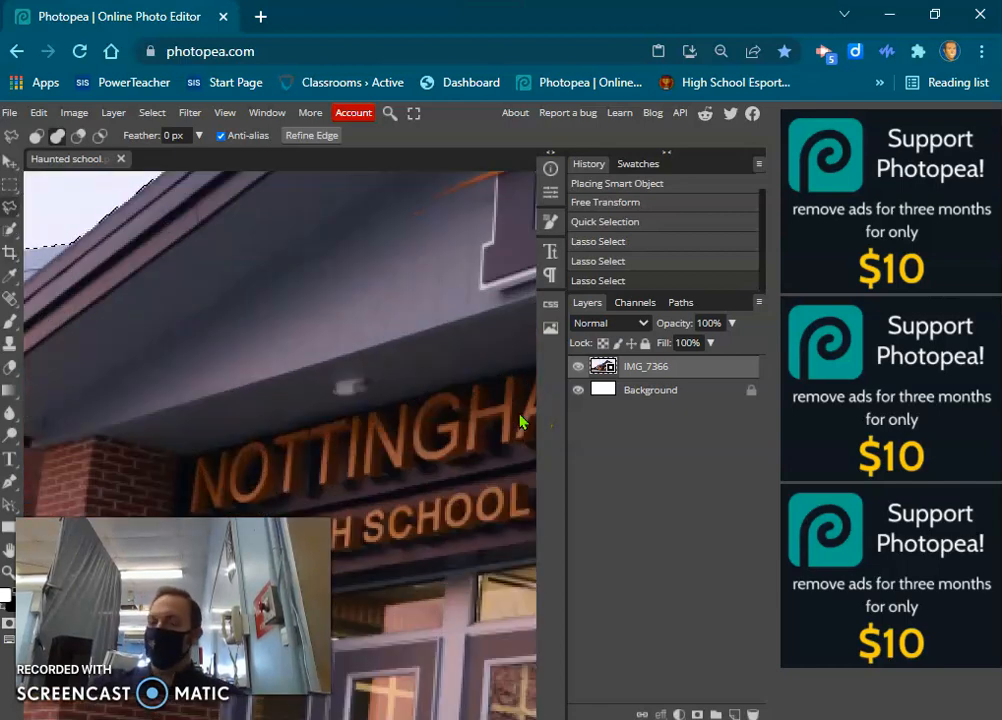
pyautogui.moveTo(460, 349); pyautogui.dragTo(70, 349)
pyautogui.moveTo(518, 348); pyautogui.dragTo(105, 318)
pyautogui.moveTo(512, 386); pyautogui.dragTo(118, 513)
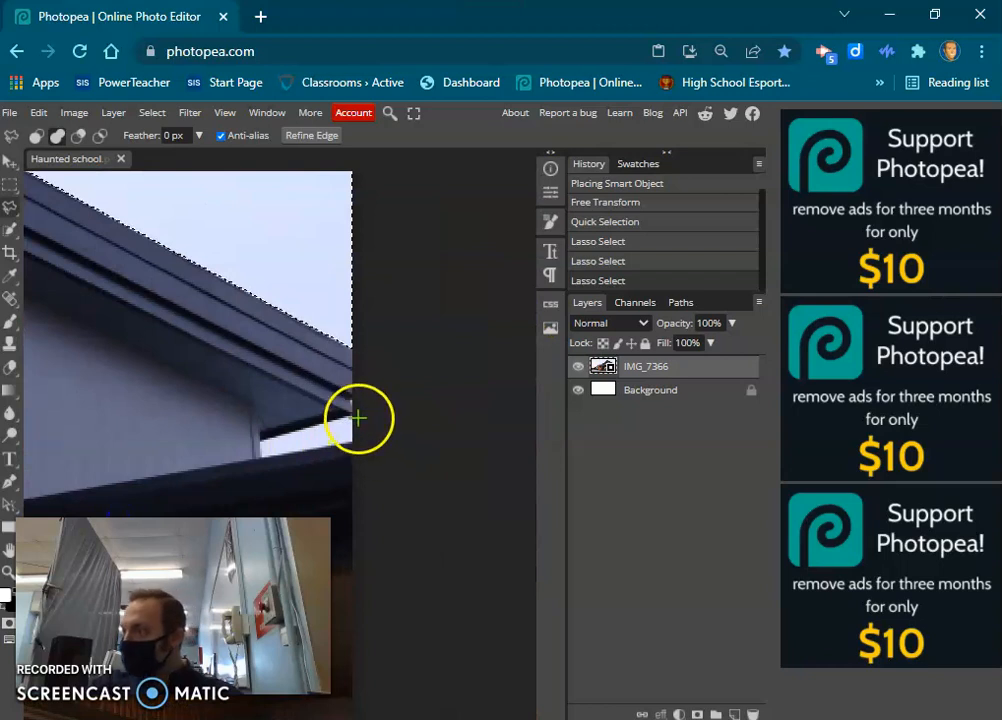
pyautogui.moveTo(352, 412)
pyautogui.mouseDown()
pyautogui.moveTo(286, 440)
pyautogui.moveTo(257, 434)
pyautogui.moveTo(261, 456)
pyautogui.moveTo(352, 412)
pyautogui.mouseUp()
pyautogui.click(436, 435)
pyautogui.hotkey('ctrl', '-')
pyautogui.hotkey('ctrl', '-')
pyautogui.hotkey('ctrl', '-')
pyautogui.hotkey('ctrl', '-')
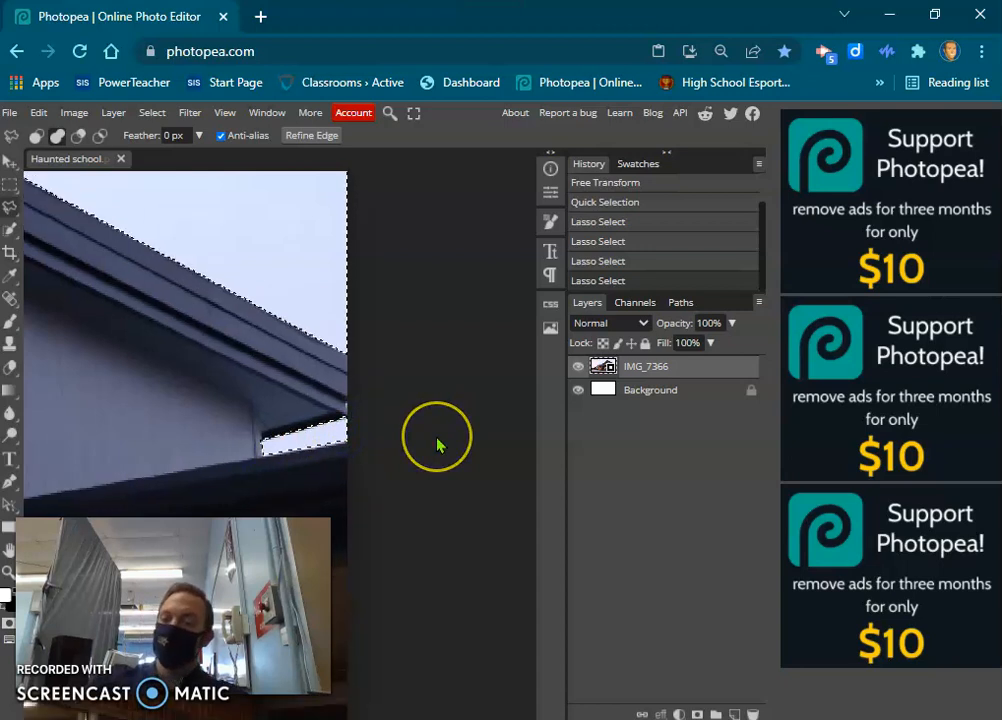
pyautogui.moveTo(210, 430); pyautogui.dragTo(470, 405)
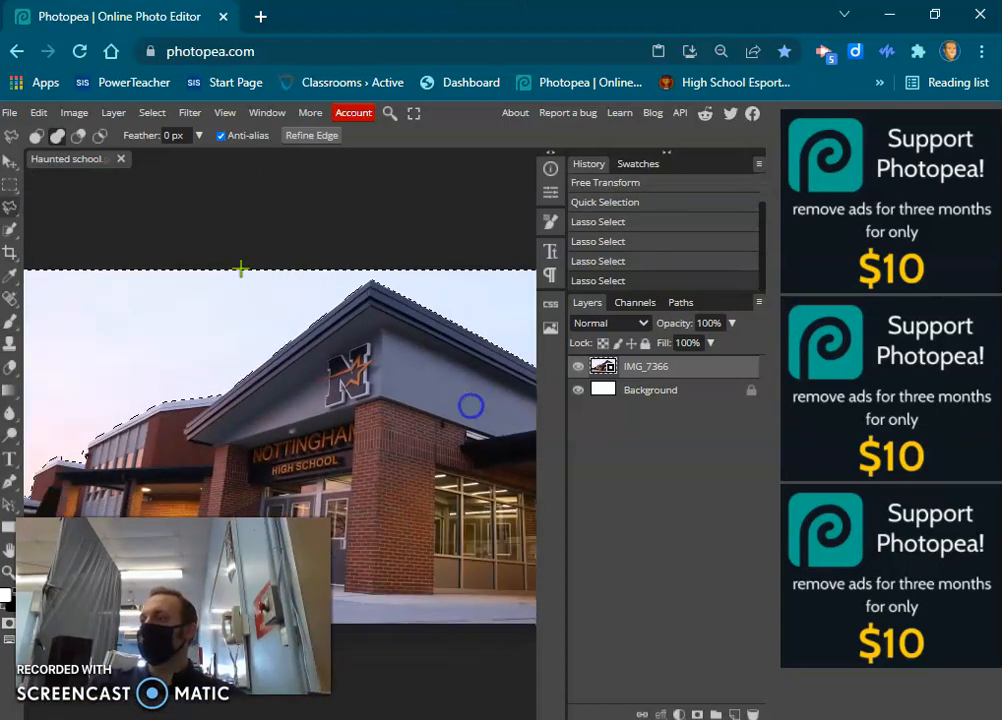
# Add a raster mask to the IMG_7366 layer that hides the selected sky.
pyautogui.click(76, 113)
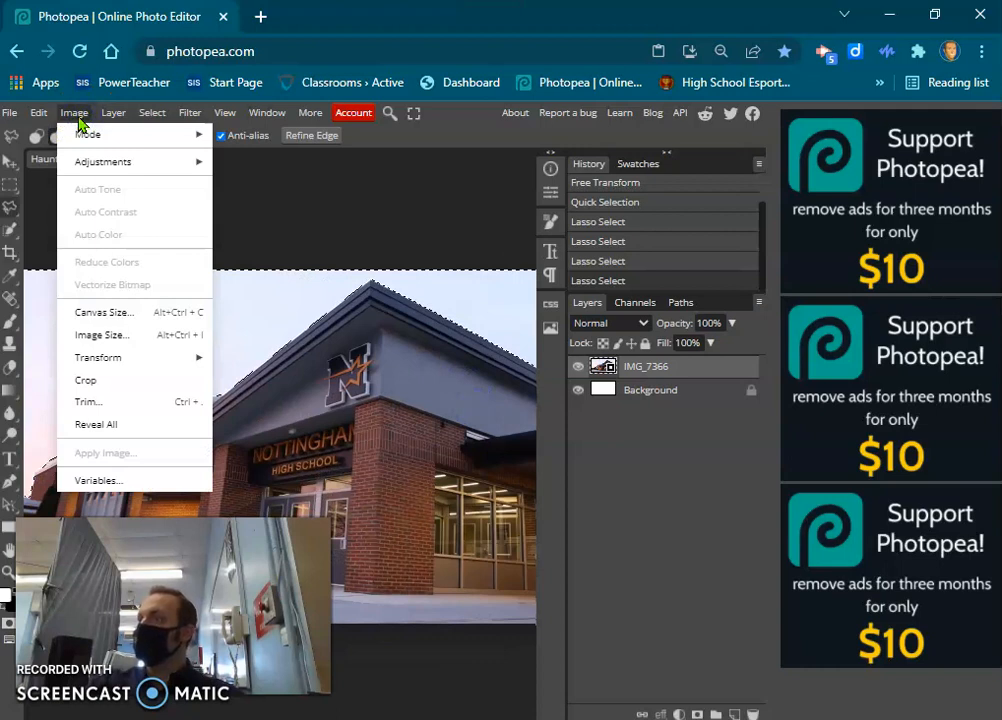
pyautogui.moveTo(113, 116)
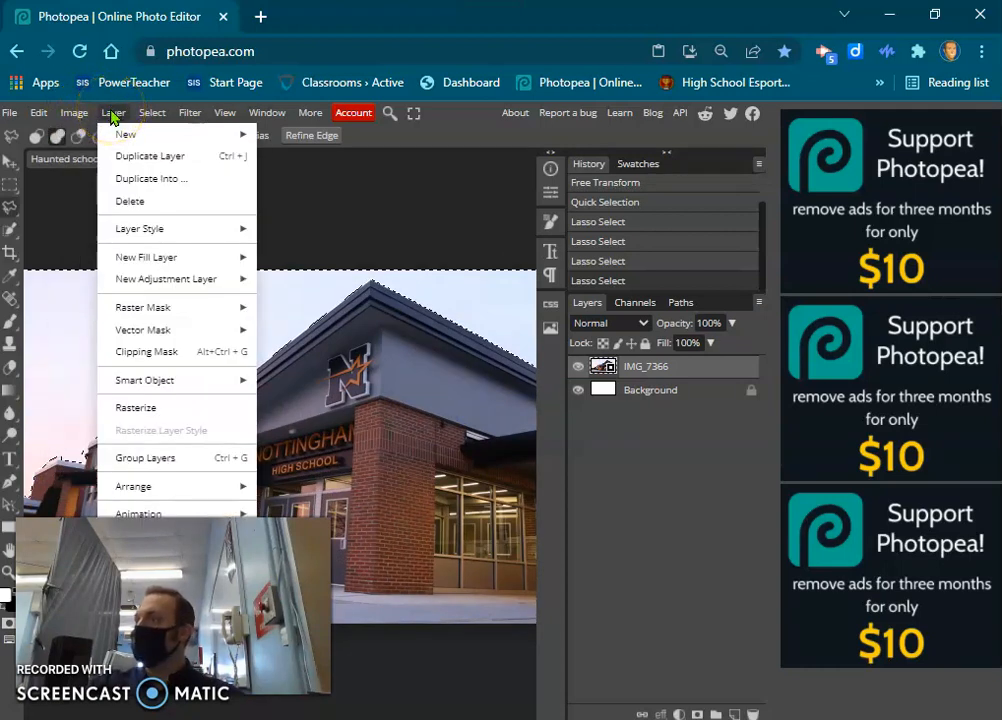
pyautogui.moveTo(183, 306)
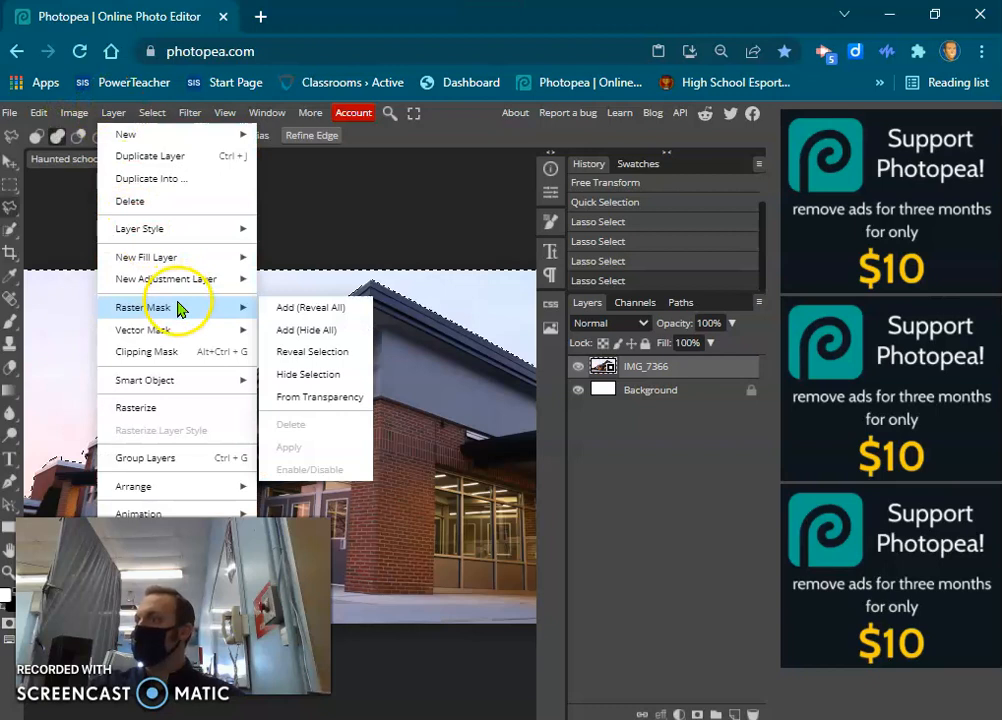
pyautogui.click(327, 375)
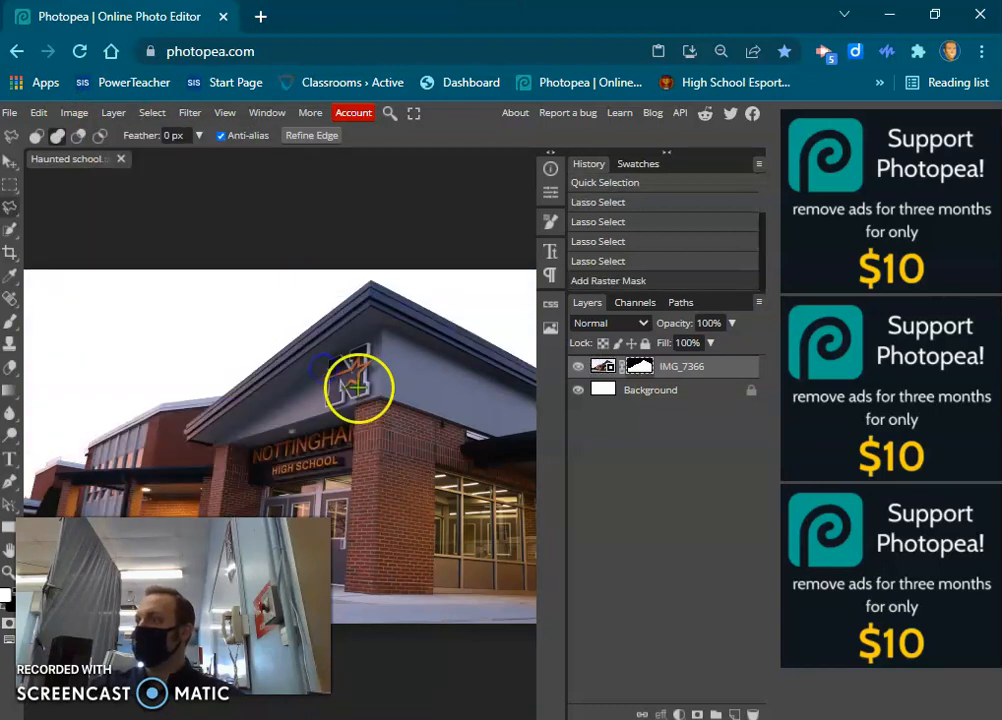
pyautogui.scroll(-2, 359, 397)
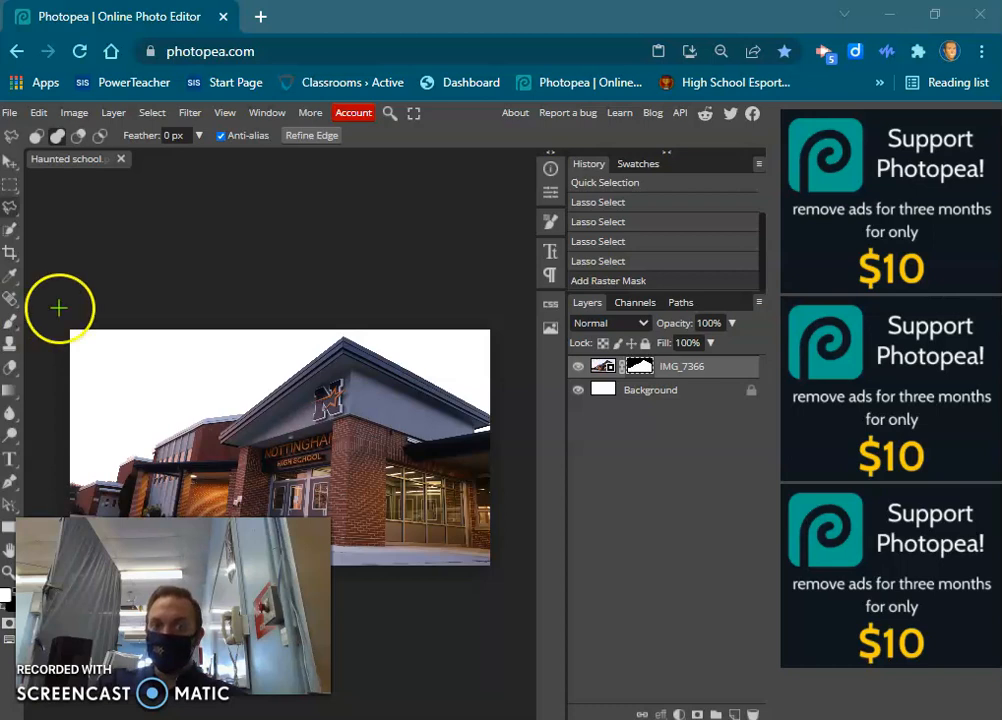
# Place the stormy-clouds image above the school photo layer and enlarge it to span the canvas's full width.
pyautogui.click(427, 22)
pyautogui.click(9, 112)
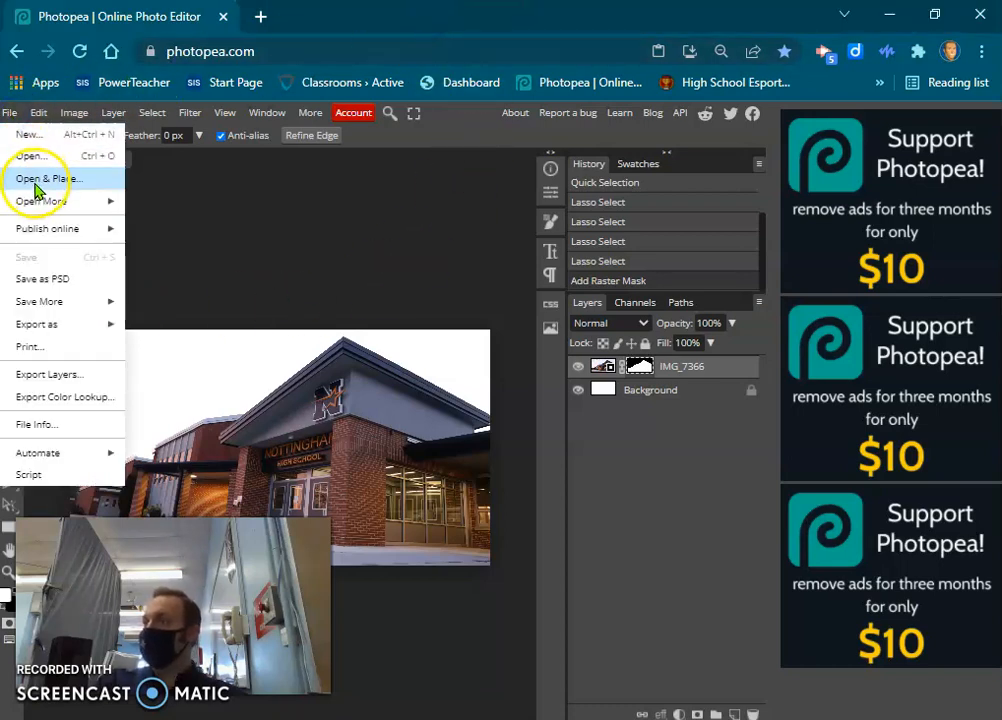
pyautogui.click(34, 181)
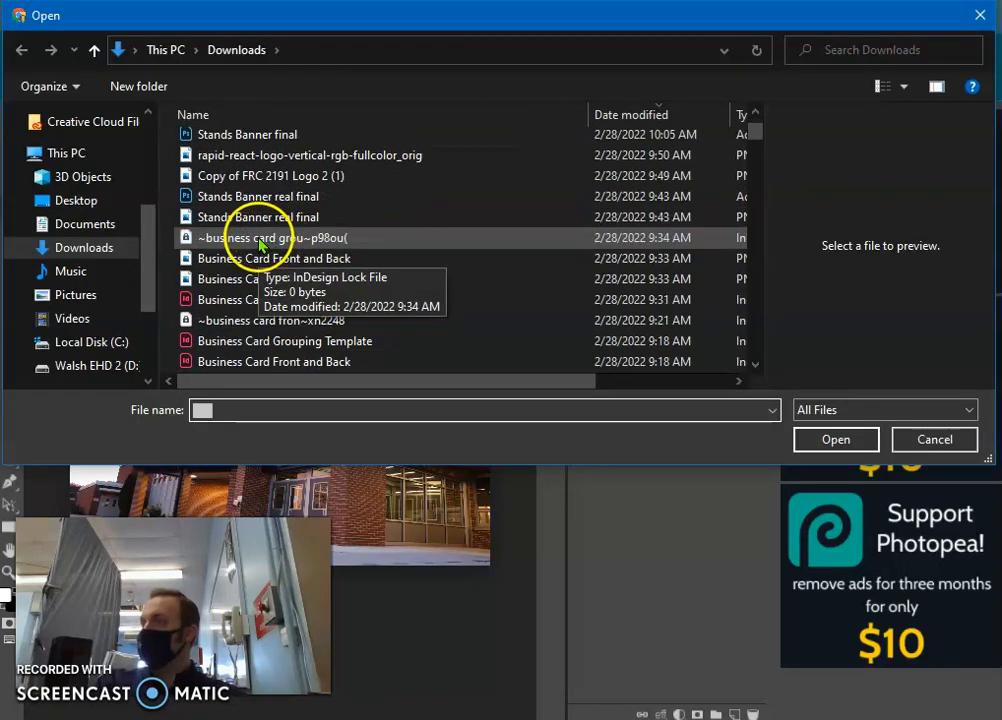
pyautogui.scroll(-2, 280, 279)
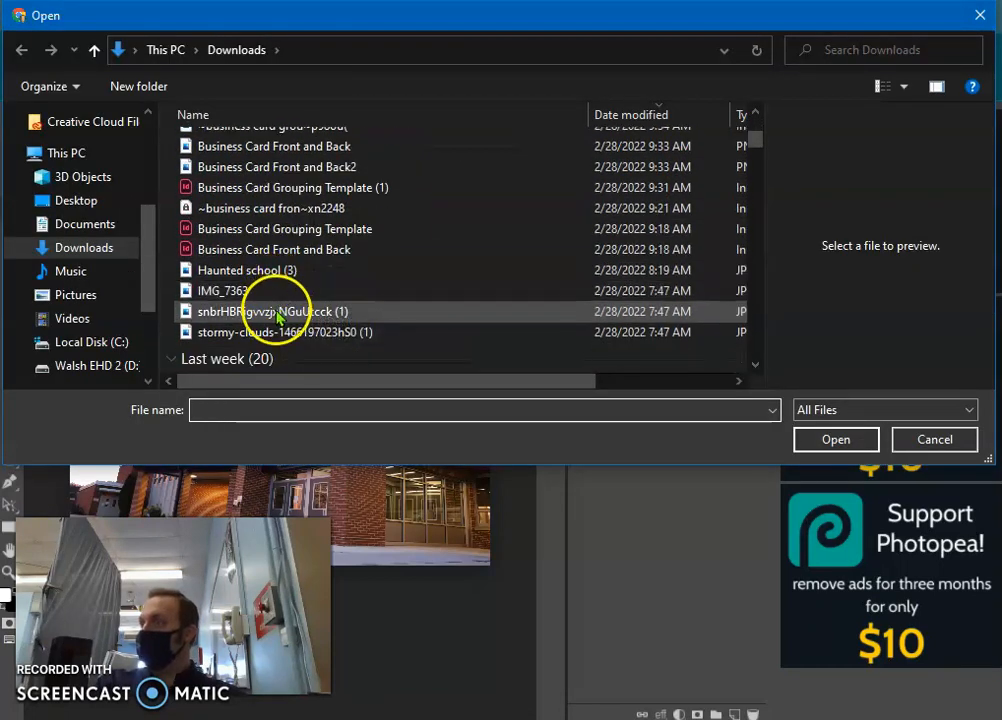
pyautogui.click(270, 333)
pyautogui.click(842, 439)
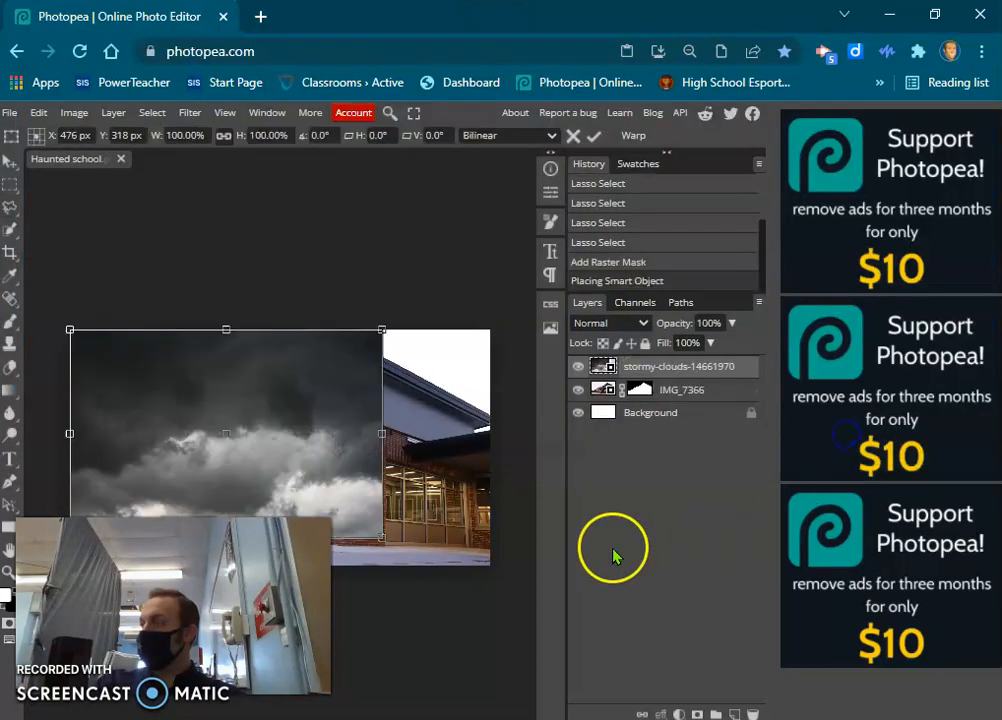
pyautogui.moveTo(382, 433); pyautogui.dragTo(491, 450)
pyautogui.click(594, 135)
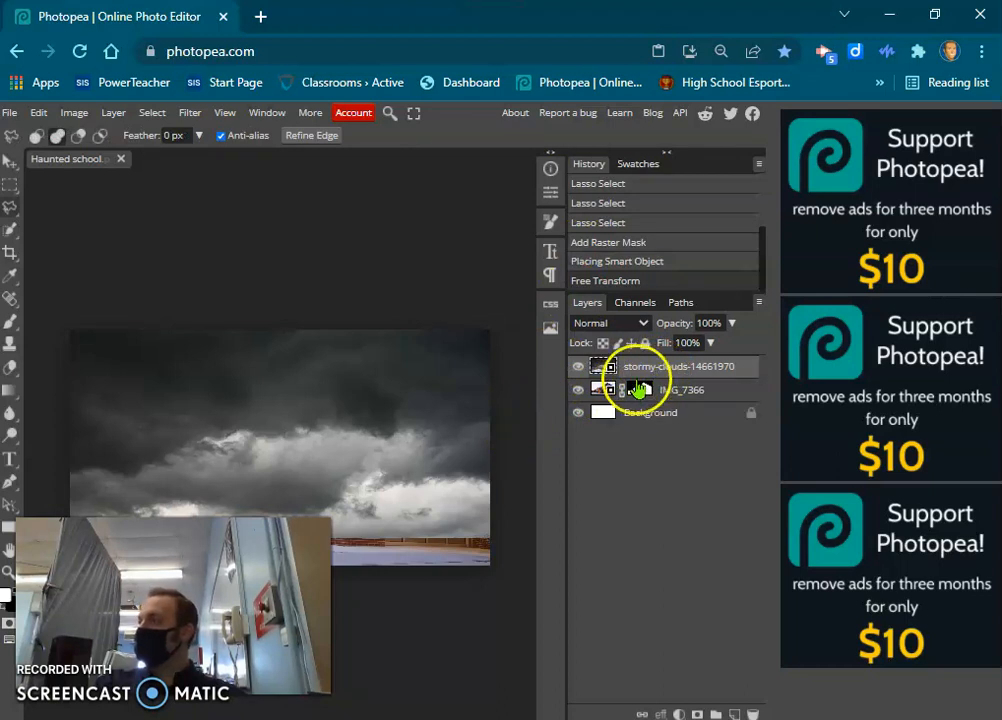
# Move the IMG_7366 layer's mask onto the stormy-clouds layer in inverted form, and set the clouds layer's blend mode to Multiply.
pyautogui.moveTo(650, 398); pyautogui.dragTo(641, 378)
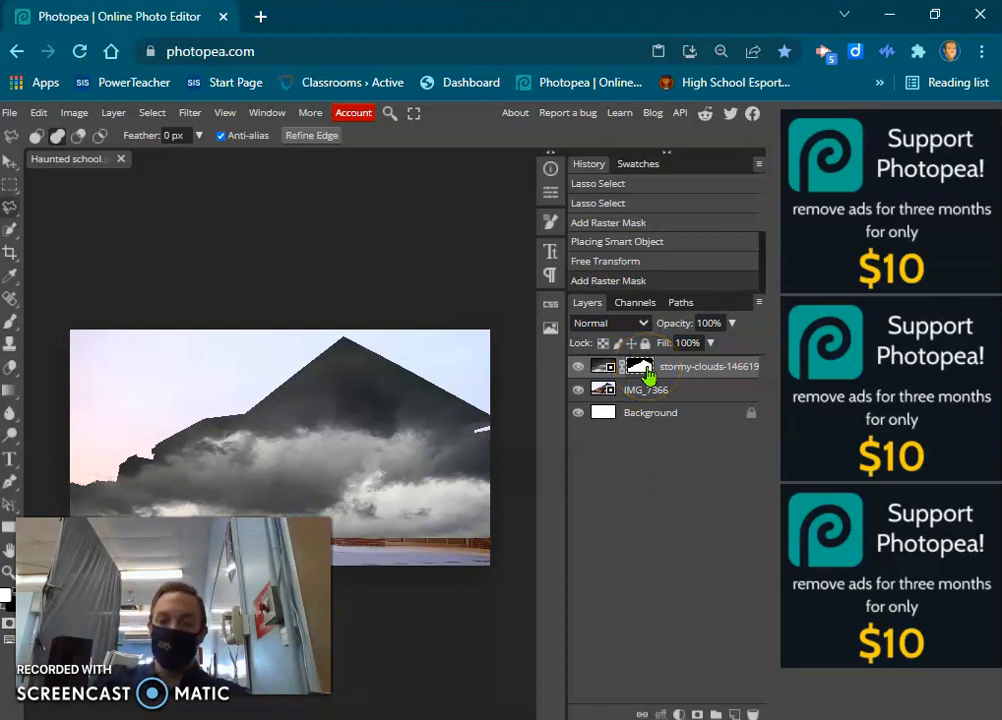
pyautogui.hotkey('ctrl', 'i')
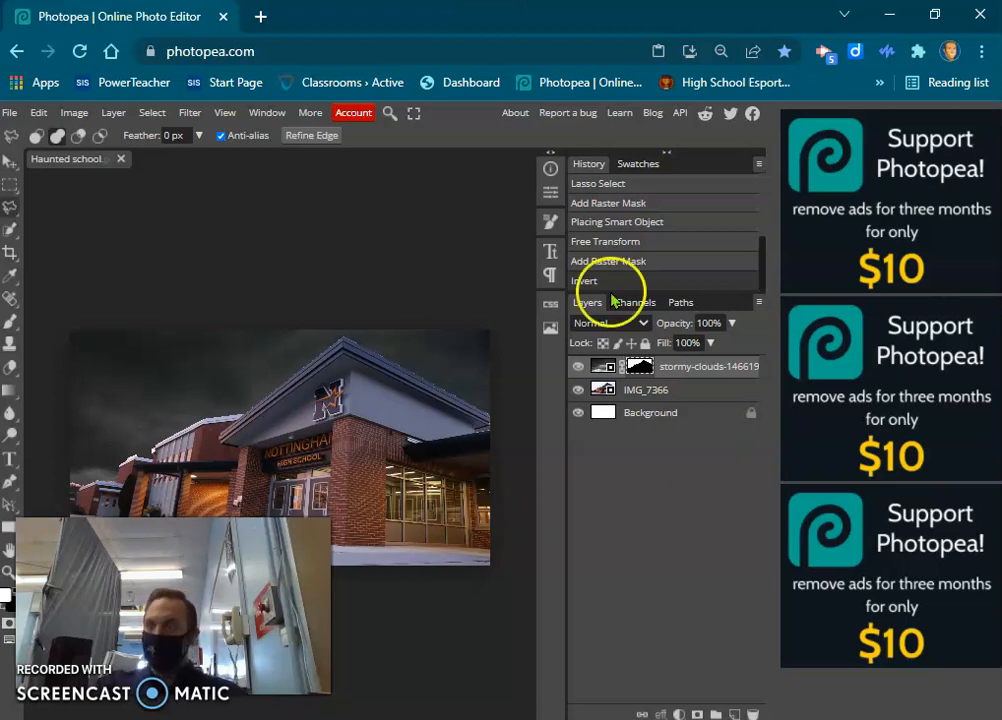
pyautogui.click(640, 323)
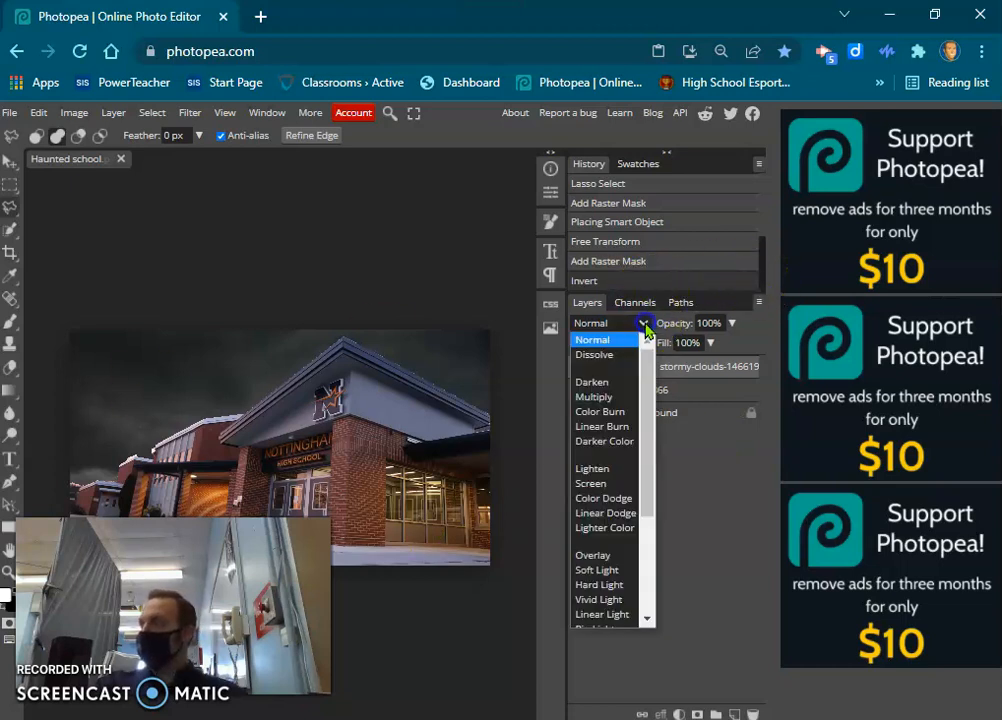
pyautogui.click(600, 397)
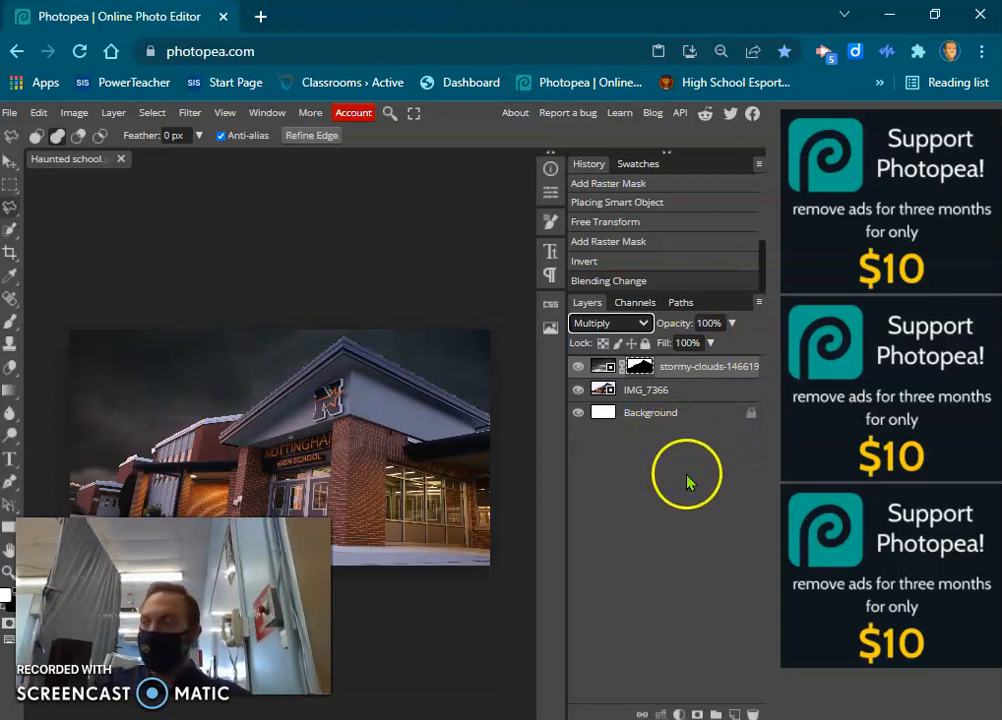
# Add a Hue/Saturation adjustment layer above the clouds with hue -26, saturation about -38 and lightness -57.
pyautogui.click(680, 713)
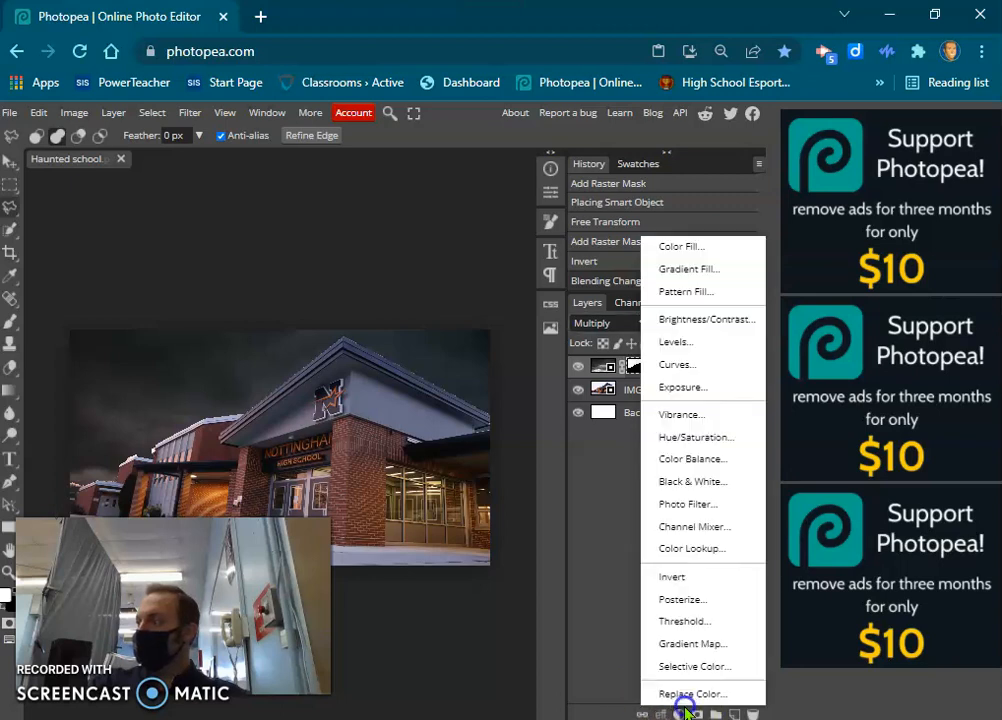
pyautogui.click(706, 437)
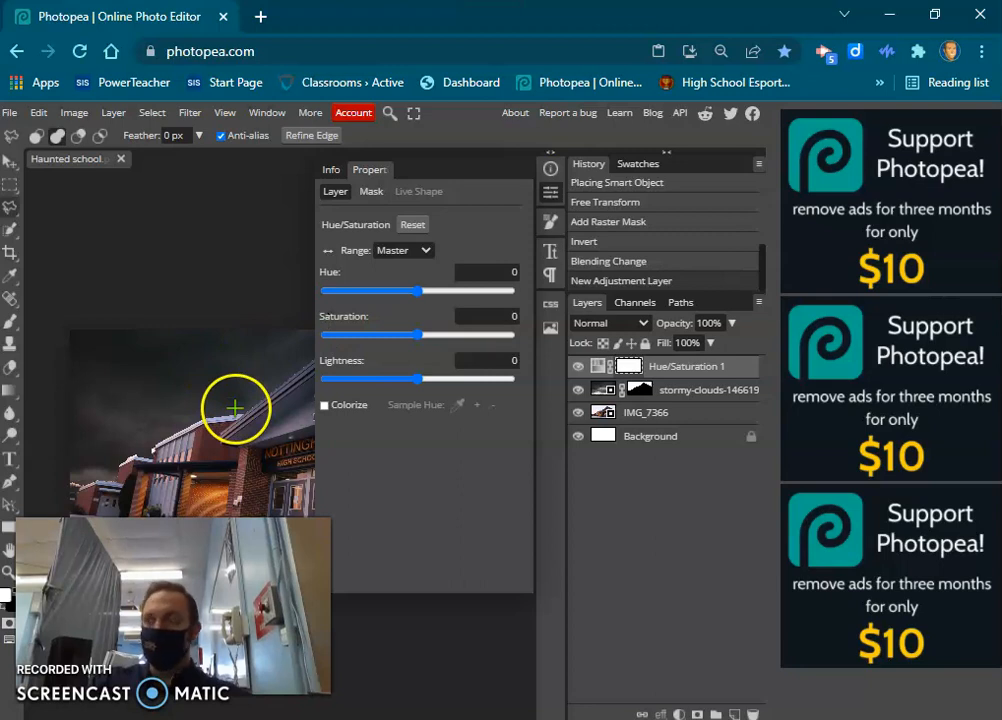
pyautogui.moveTo(241, 405); pyautogui.dragTo(152, 369)
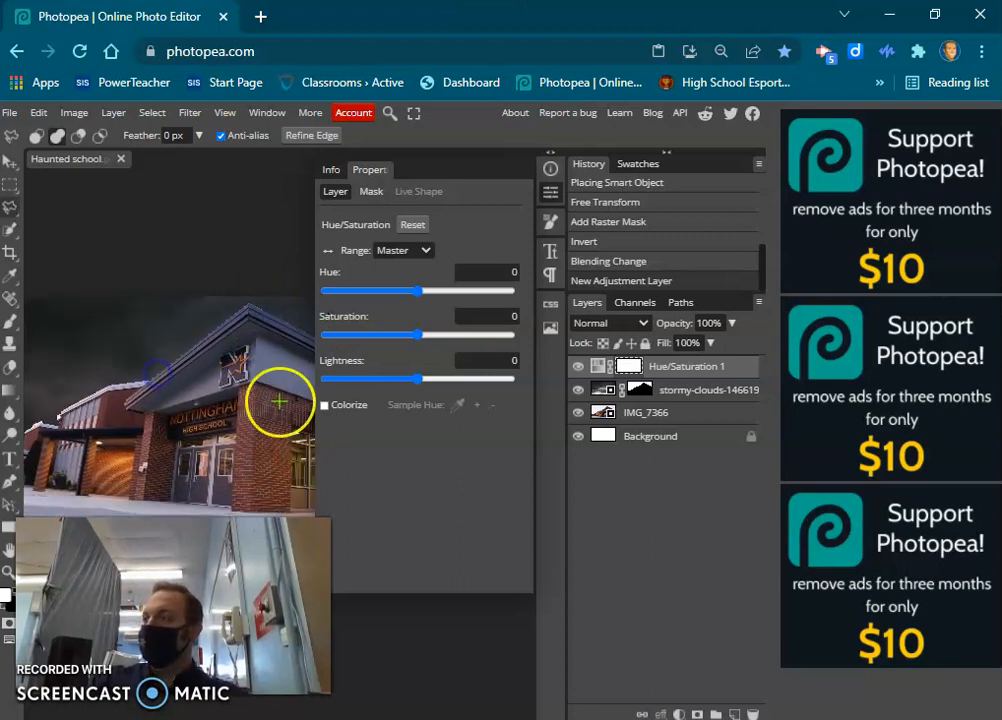
pyautogui.moveTo(430, 385); pyautogui.dragTo(365, 377)
pyautogui.moveTo(417, 291); pyautogui.dragTo(405, 294)
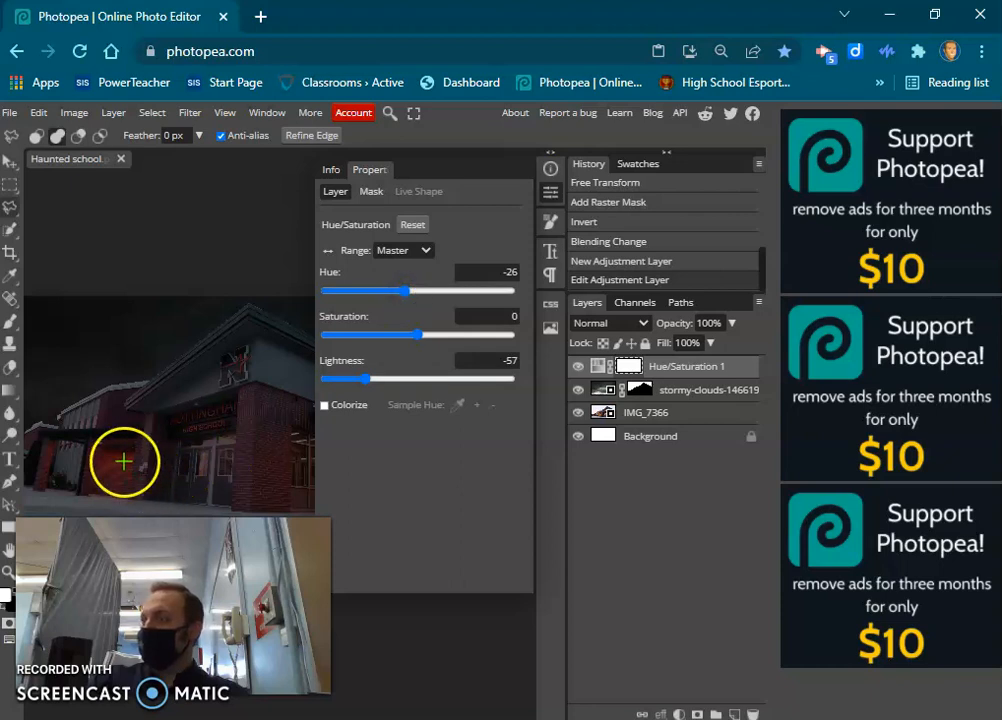
pyautogui.moveTo(405, 293)
pyautogui.mouseDown()
pyautogui.moveTo(368, 292)
pyautogui.moveTo(404, 290)
pyautogui.mouseUp()
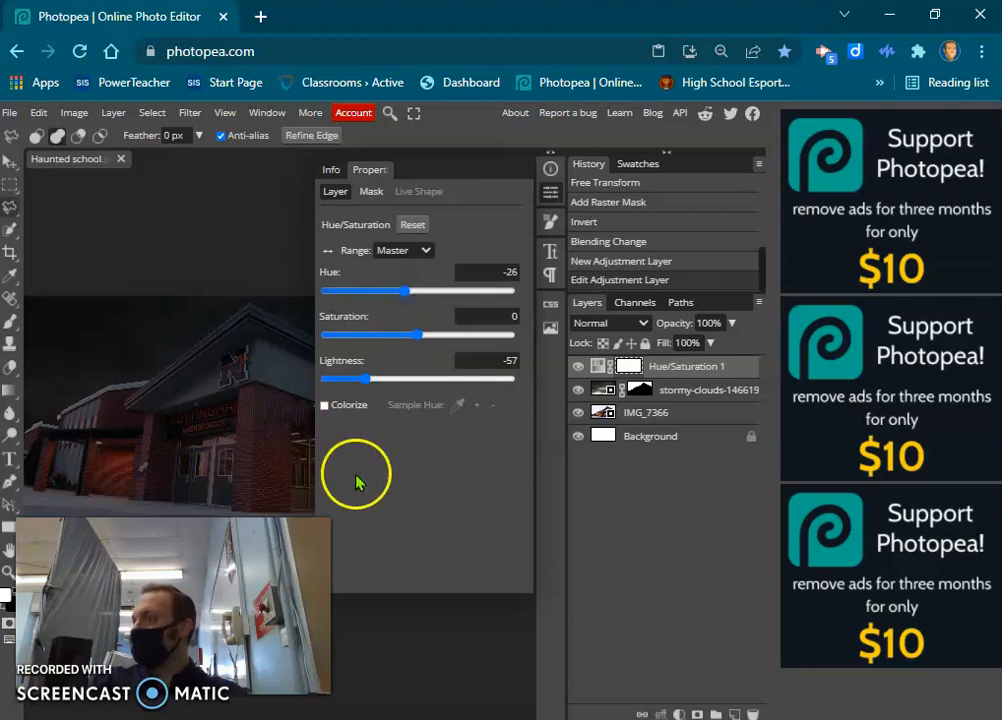
pyautogui.moveTo(422, 336); pyautogui.dragTo(390, 335)
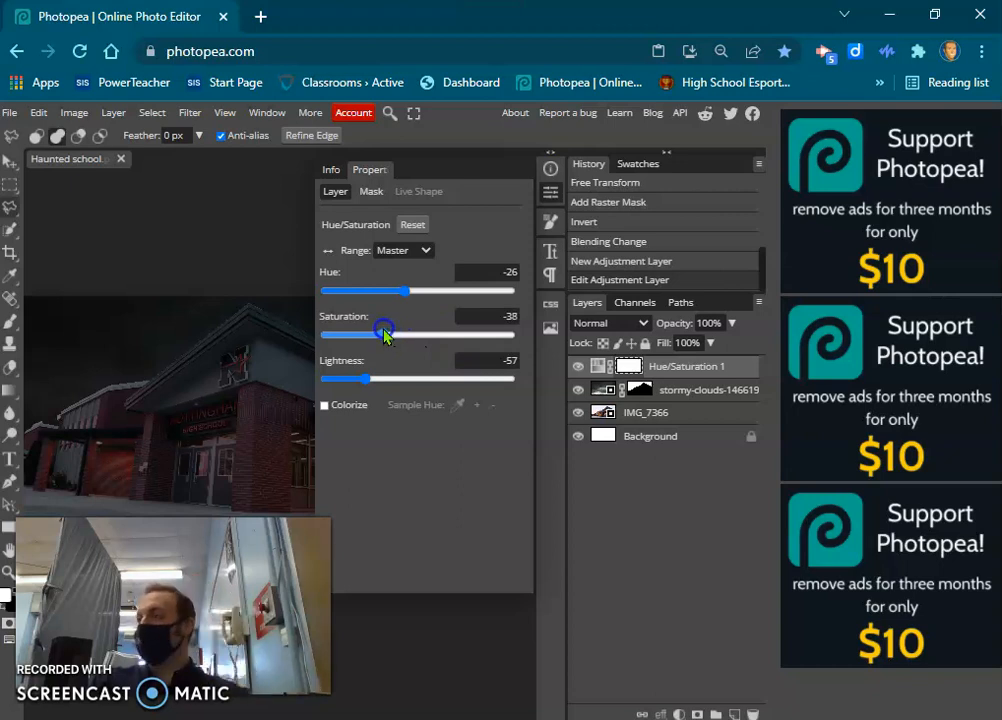
pyautogui.click(550, 192)
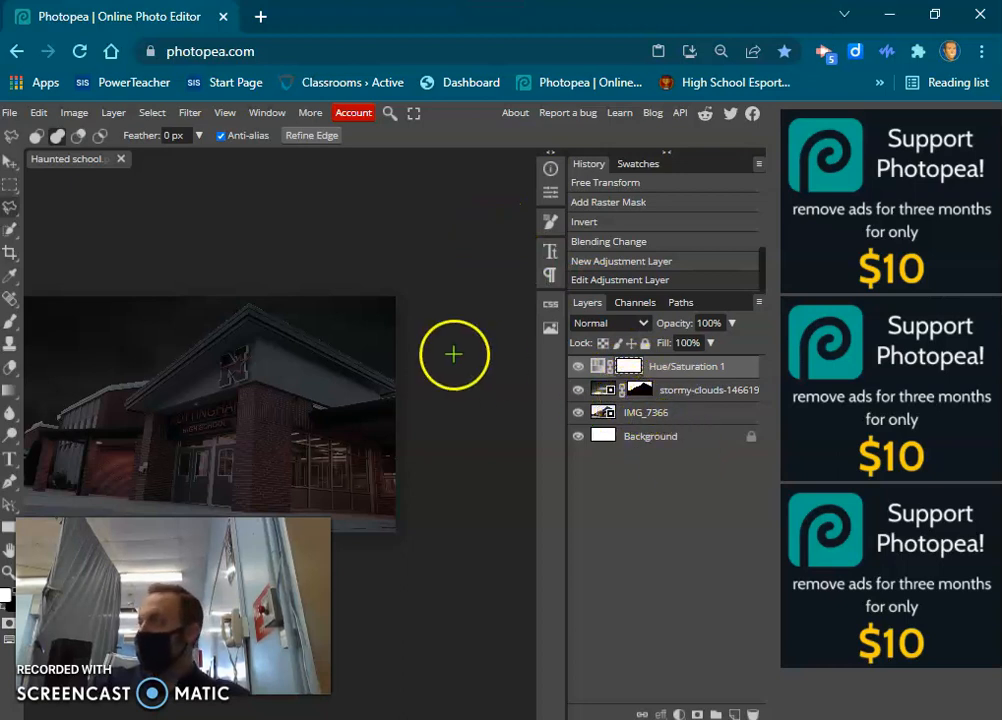
# Apply a Photo Filter in grey 808080 with 39% density to the IMG_7366 layer, keeping Preserve Luminosity enabled.
pyautogui.click(610, 416)
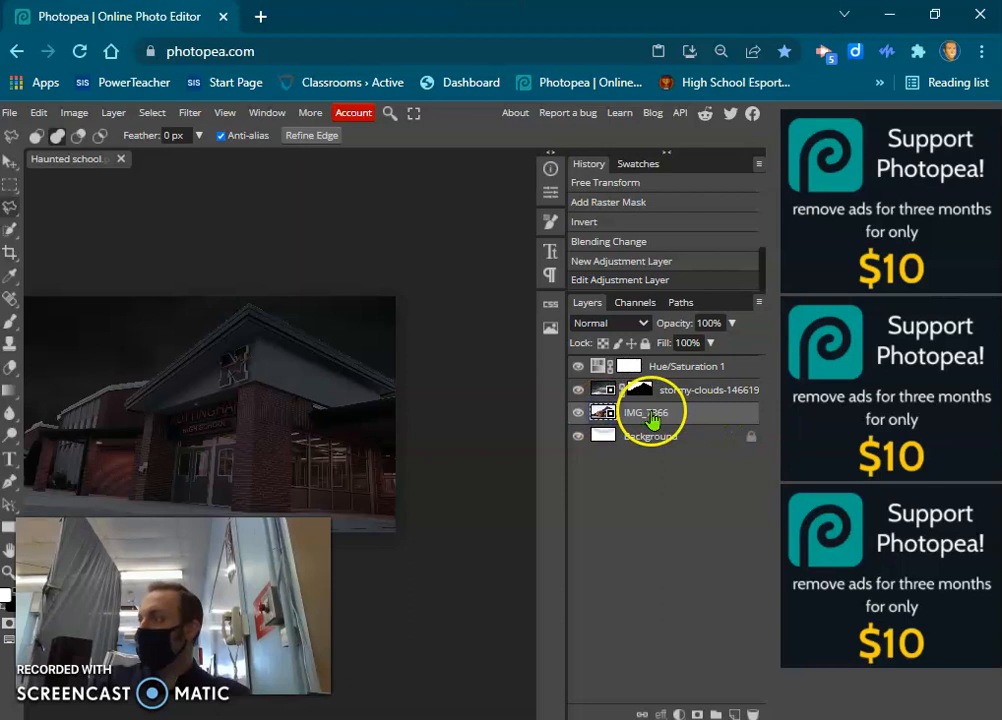
pyautogui.click(75, 113)
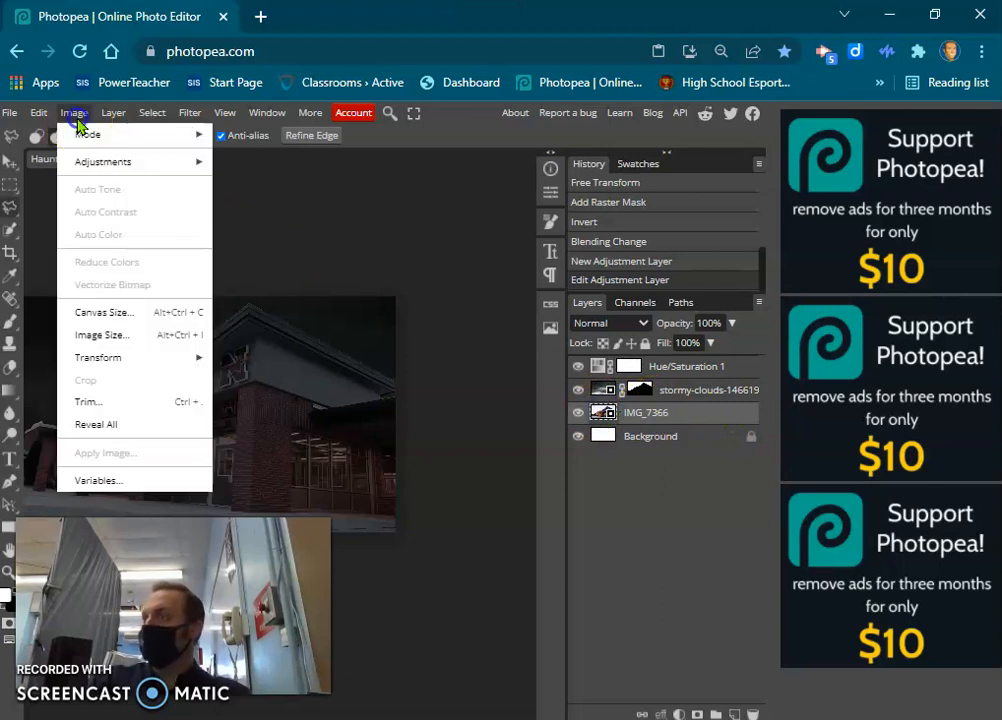
pyautogui.click(85, 161)
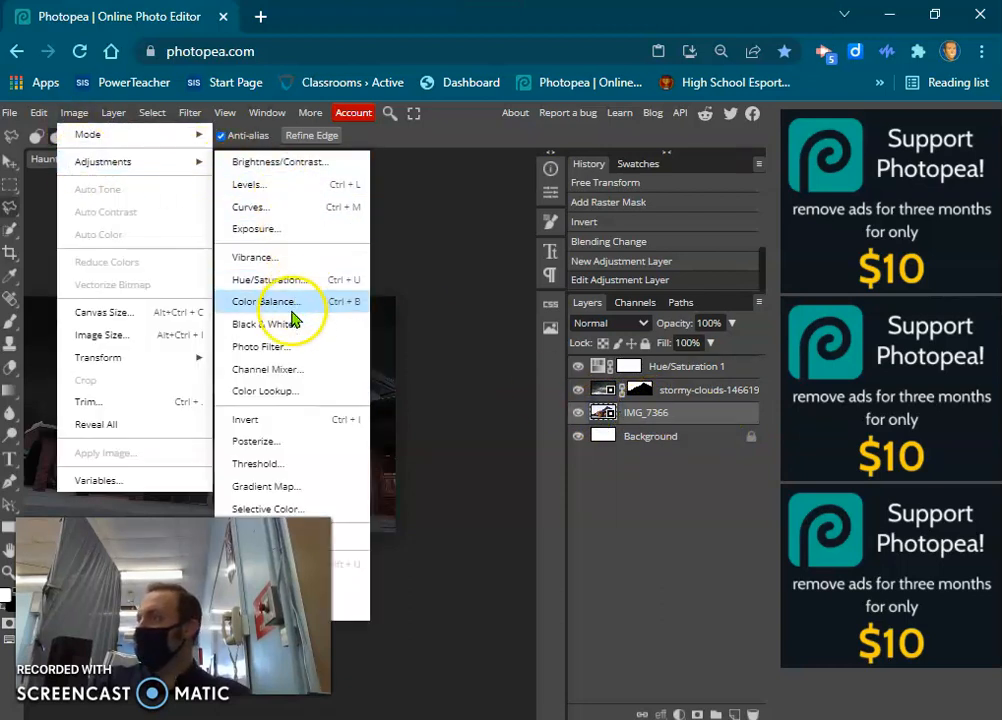
pyautogui.click(285, 348)
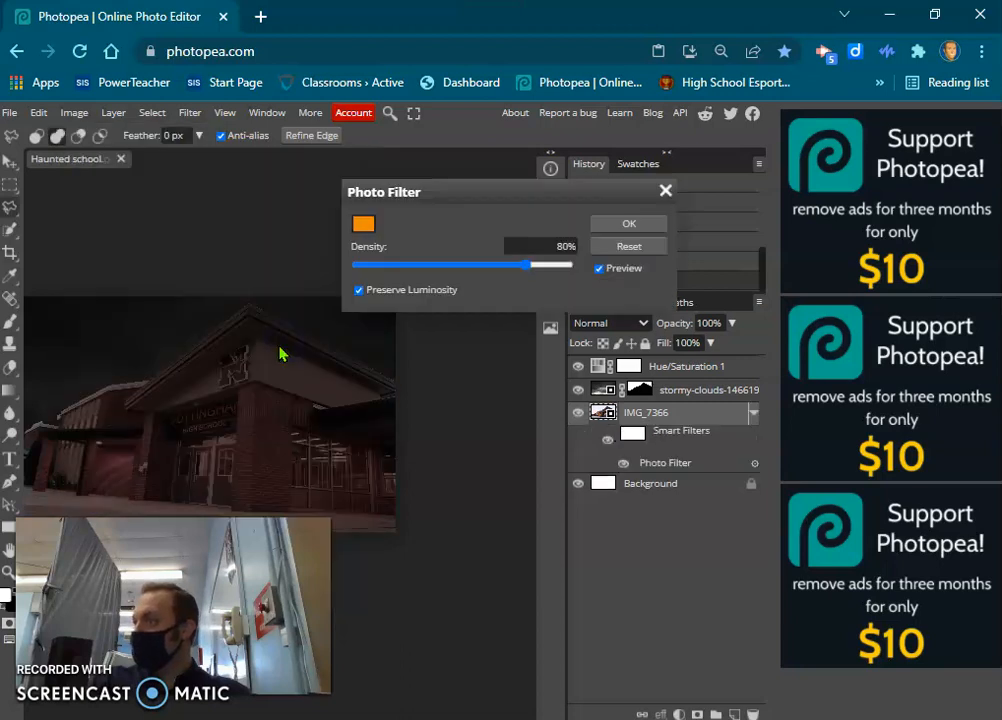
pyautogui.click(363, 222)
pyautogui.click(320, 431)
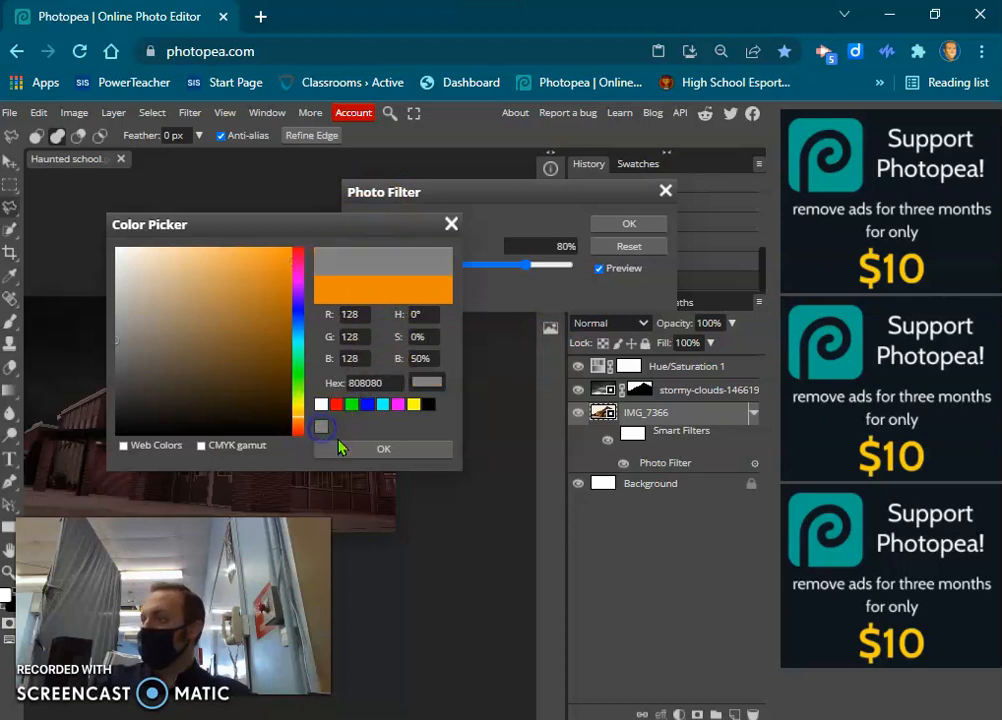
pyautogui.click(346, 448)
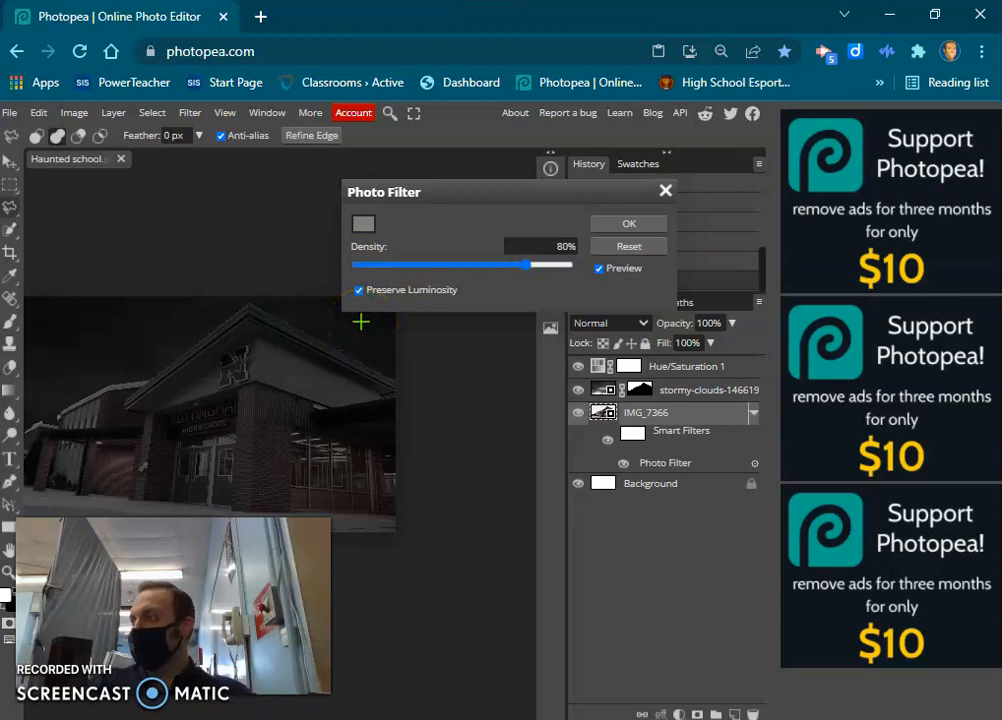
pyautogui.click(443, 266)
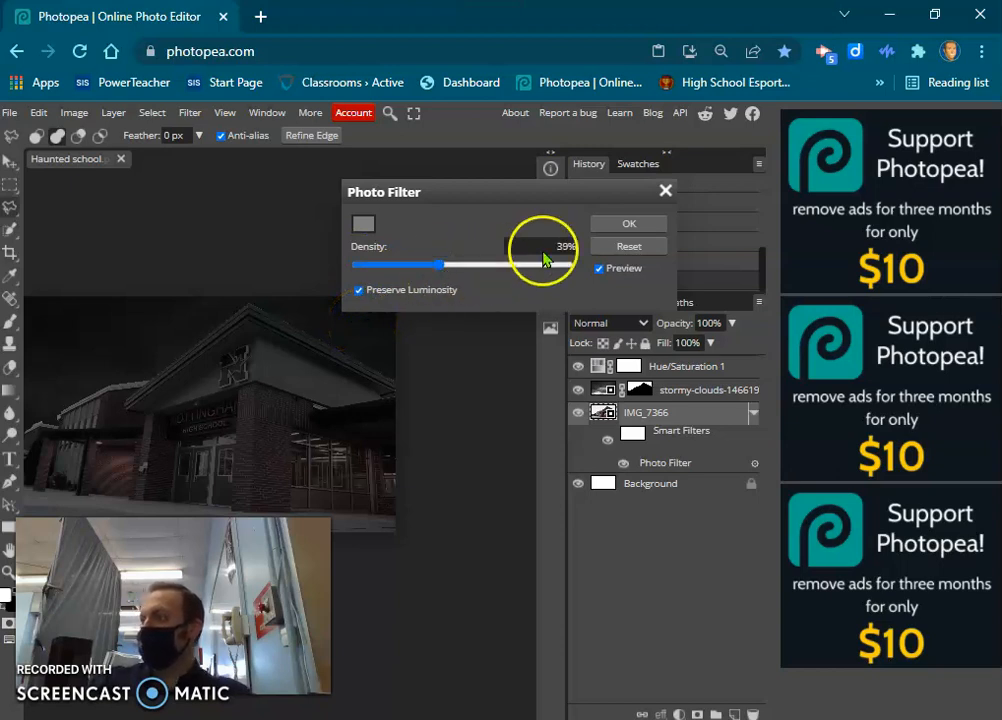
pyautogui.click(658, 224)
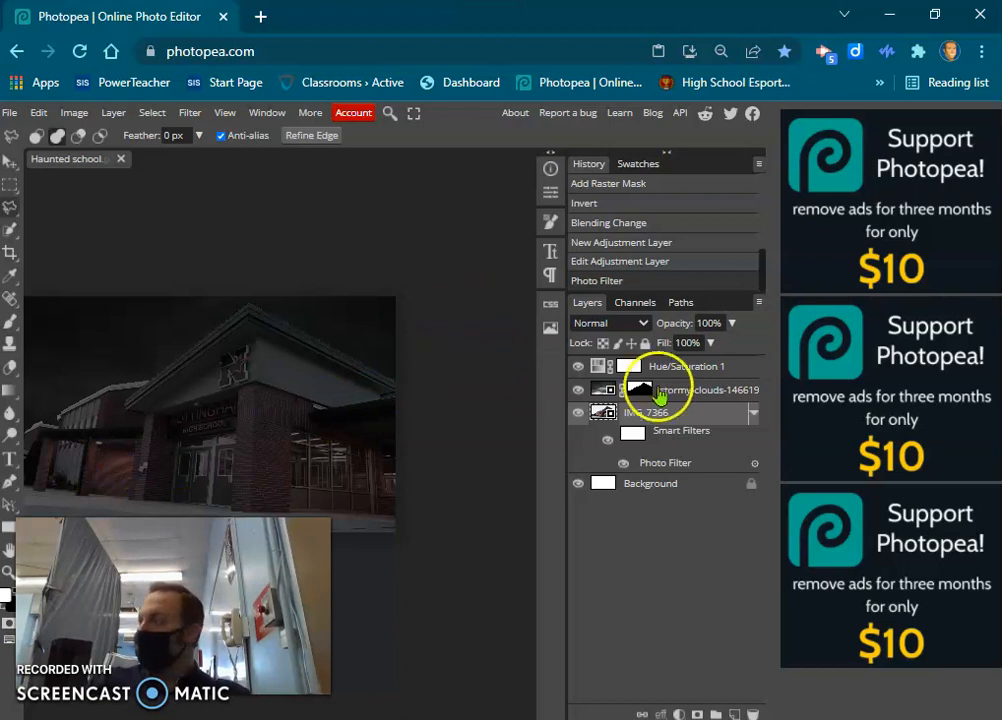
# Place the moon image snbrHBRigvvzjxNGuUtcck (1) at its original size directly above the stormy-clouds layer.
pyautogui.click(699, 391)
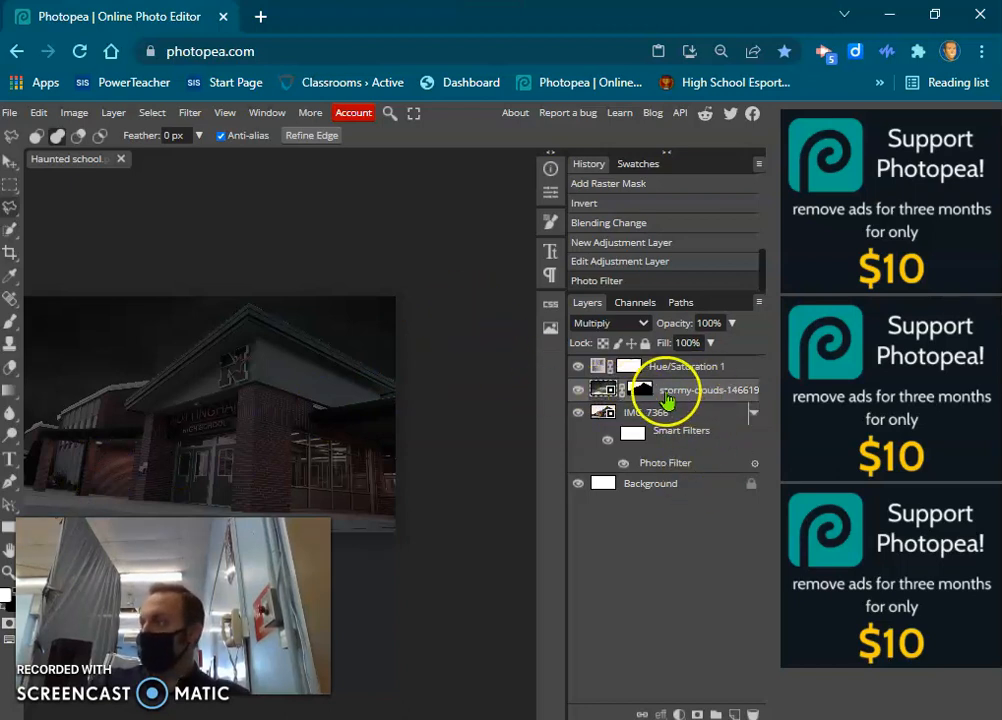
pyautogui.click(10, 112)
pyautogui.click(38, 179)
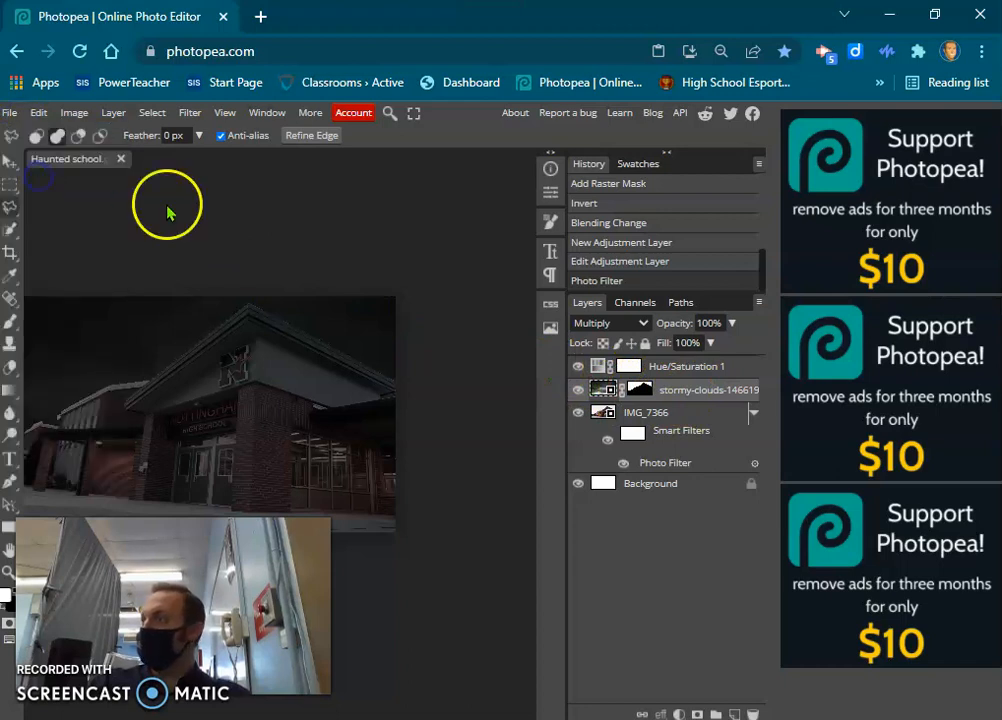
pyautogui.scroll(-2, 280, 278)
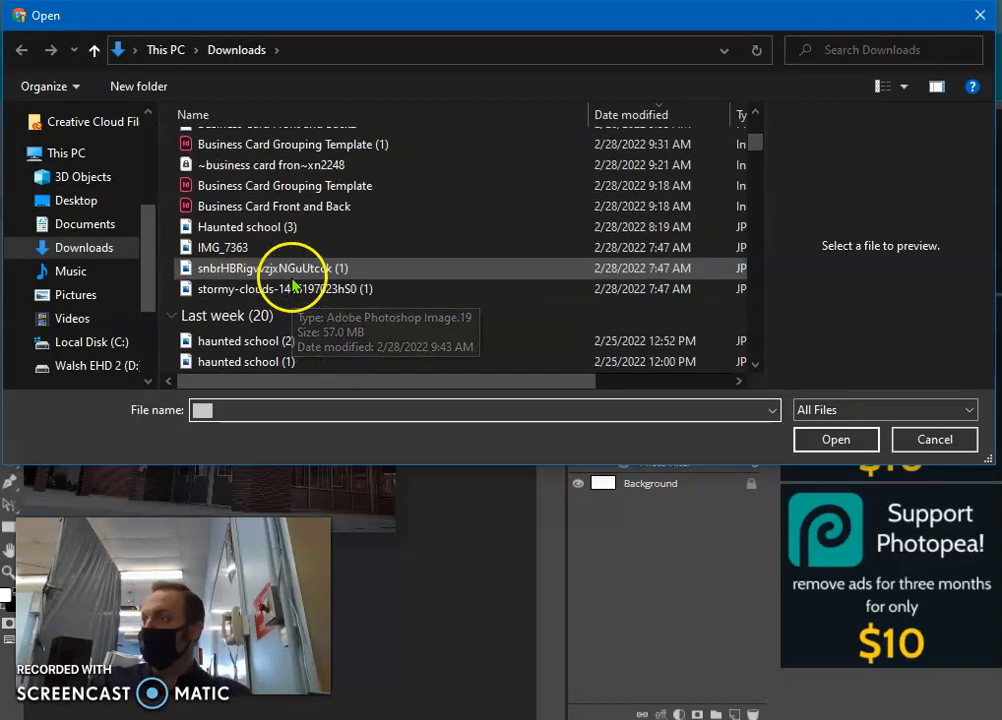
pyautogui.click(255, 268)
pyautogui.click(836, 440)
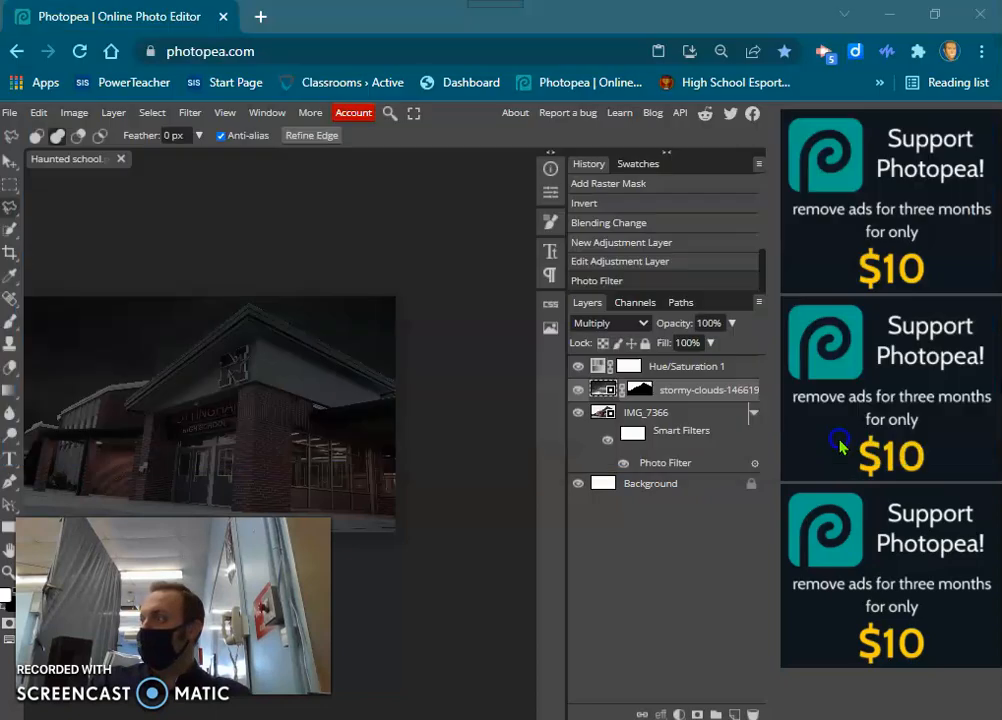
pyautogui.moveTo(297, 402); pyautogui.dragTo(459, 385)
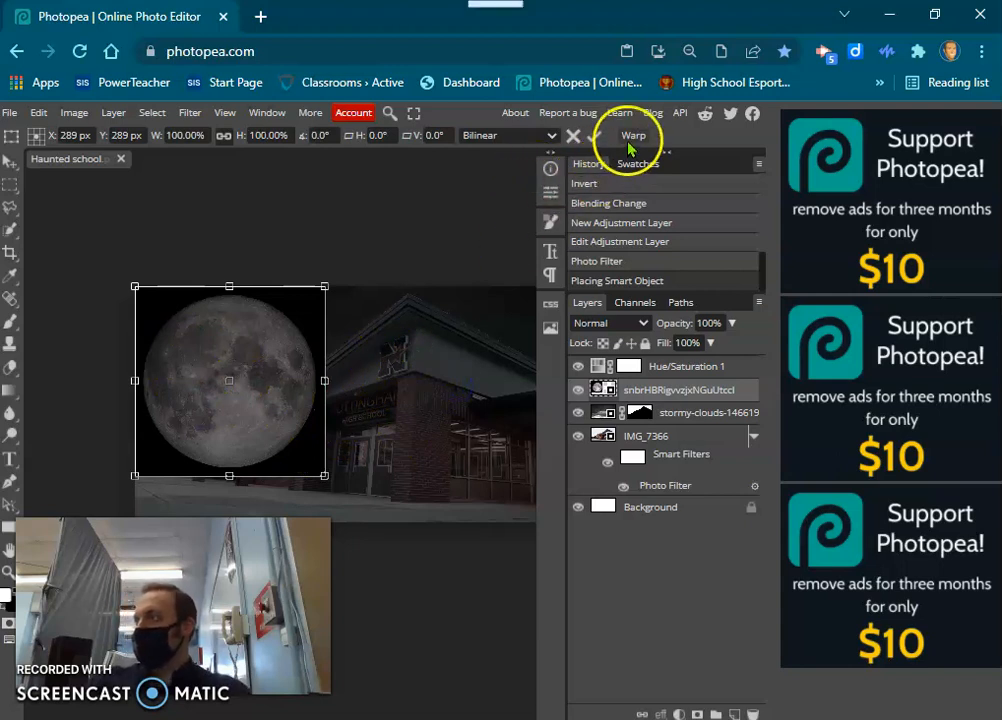
pyautogui.click(595, 136)
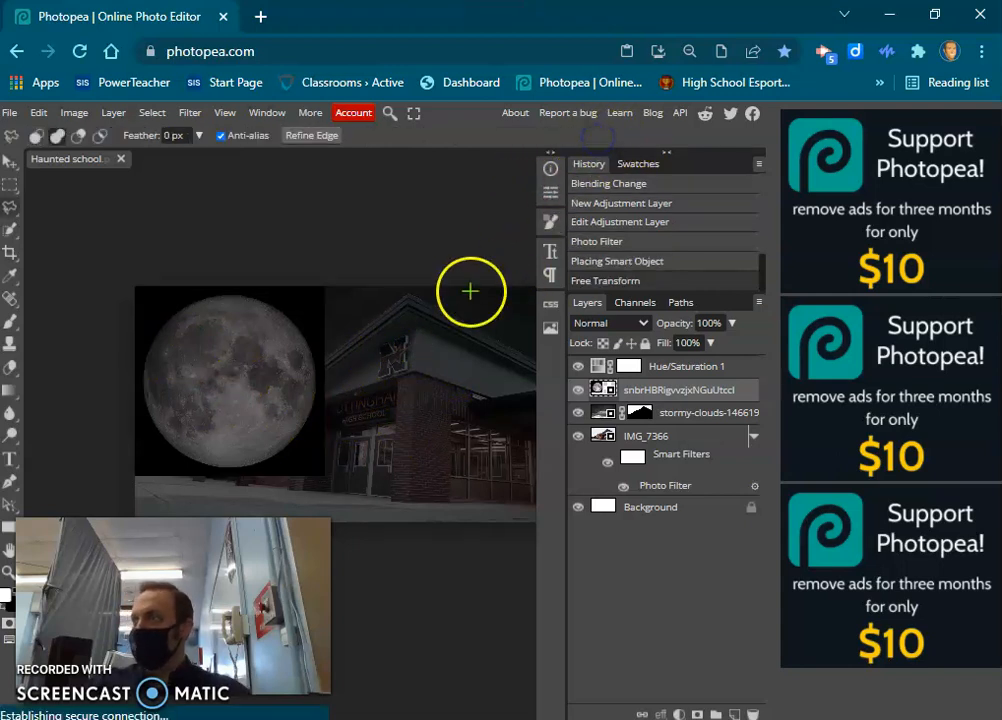
# Rasterize the moon layer and delete the black background around the moon, selecting it with the Magic Wand at tolerance 50.
pyautogui.rightClick(12, 229)
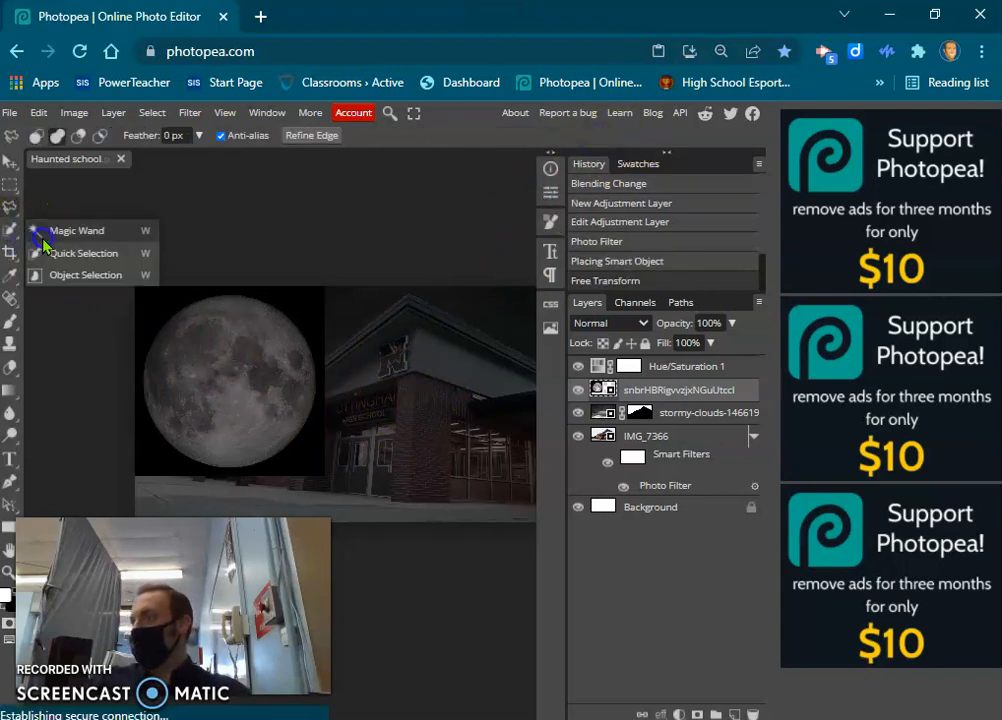
pyautogui.click(43, 233)
pyautogui.click(160, 305)
pyautogui.press('Delete')
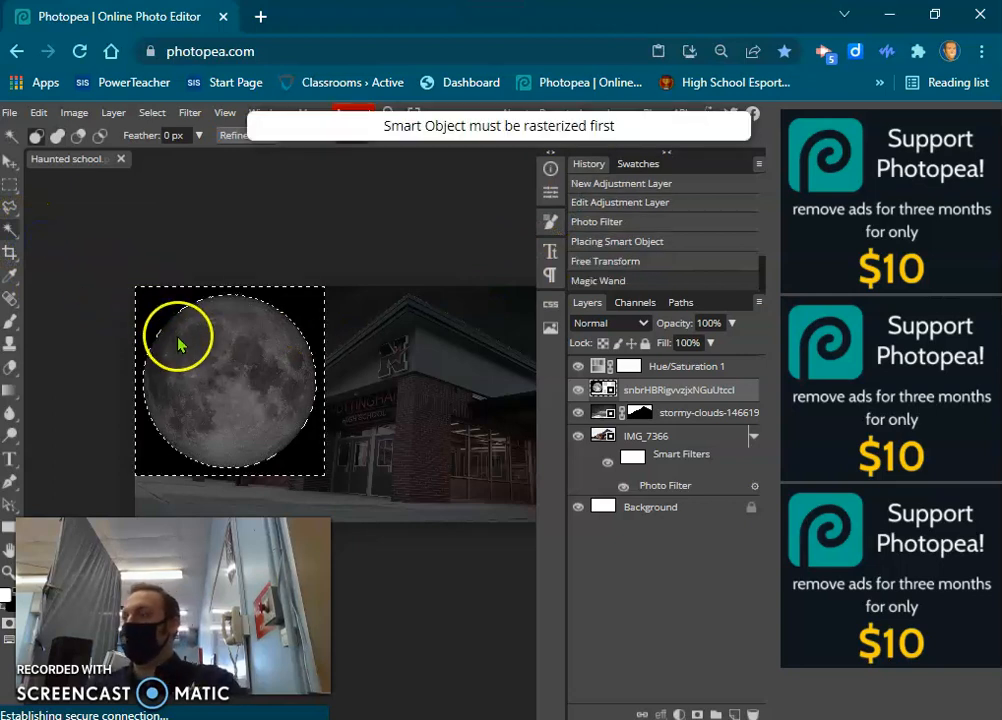
pyautogui.rightClick(645, 390)
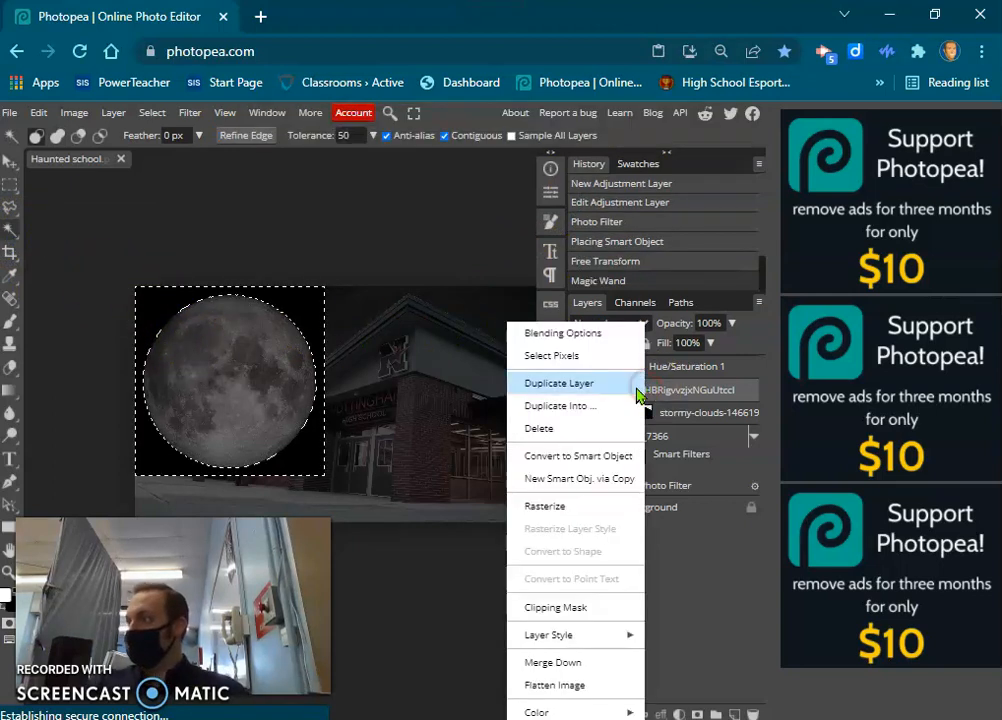
pyautogui.click(530, 506)
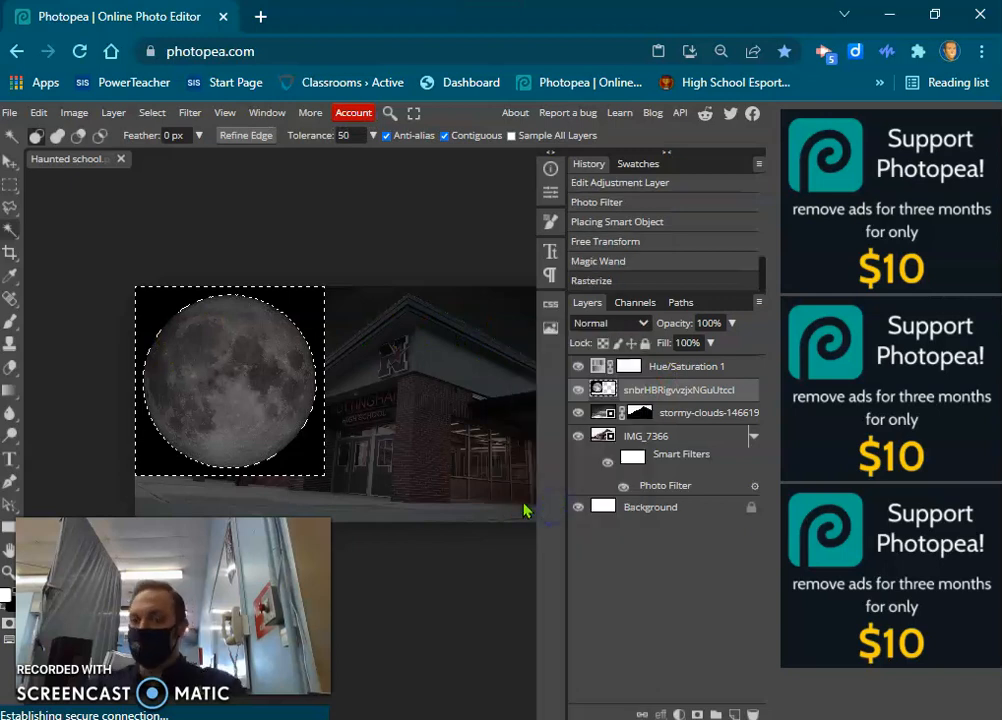
pyautogui.press('Delete')
pyautogui.hotkey('ctrl', 'd')
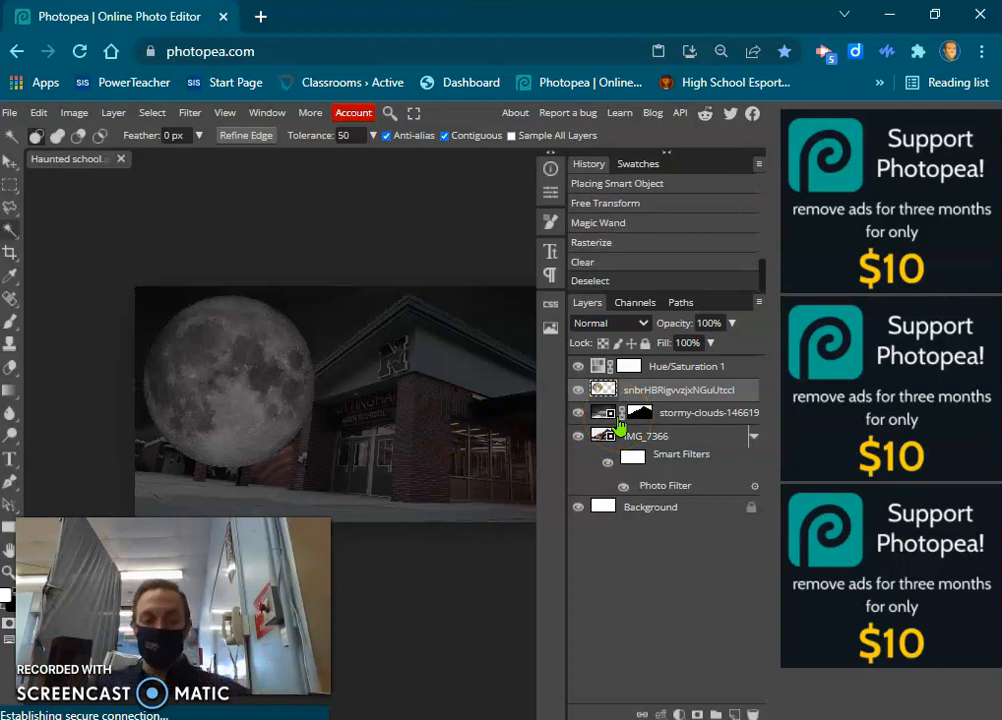
# Copy the stormy-clouds layer's mask onto the moon layer and add an empty layer directly above the moon.
pyautogui.click(639, 414)
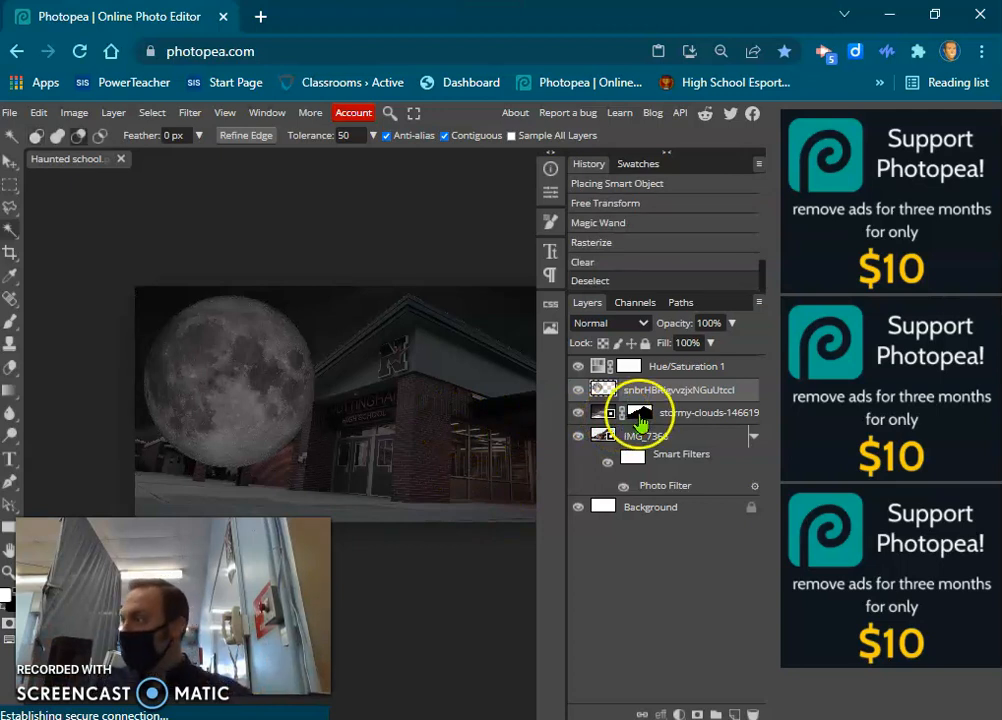
pyautogui.moveTo(635, 400); pyautogui.dragTo(638, 400)
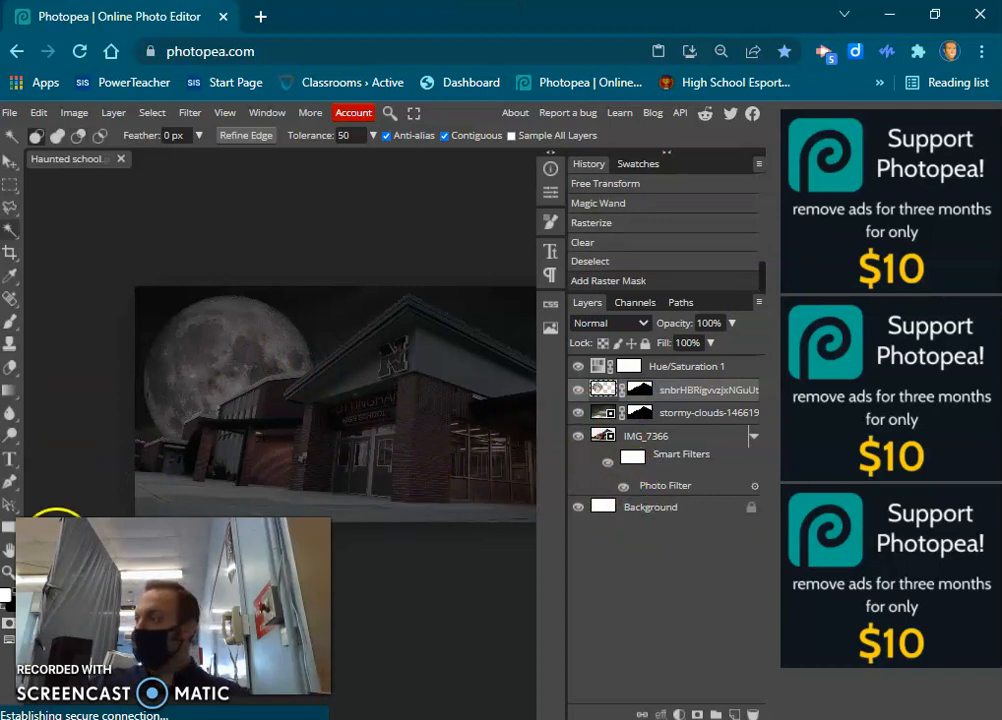
pyautogui.click(734, 714)
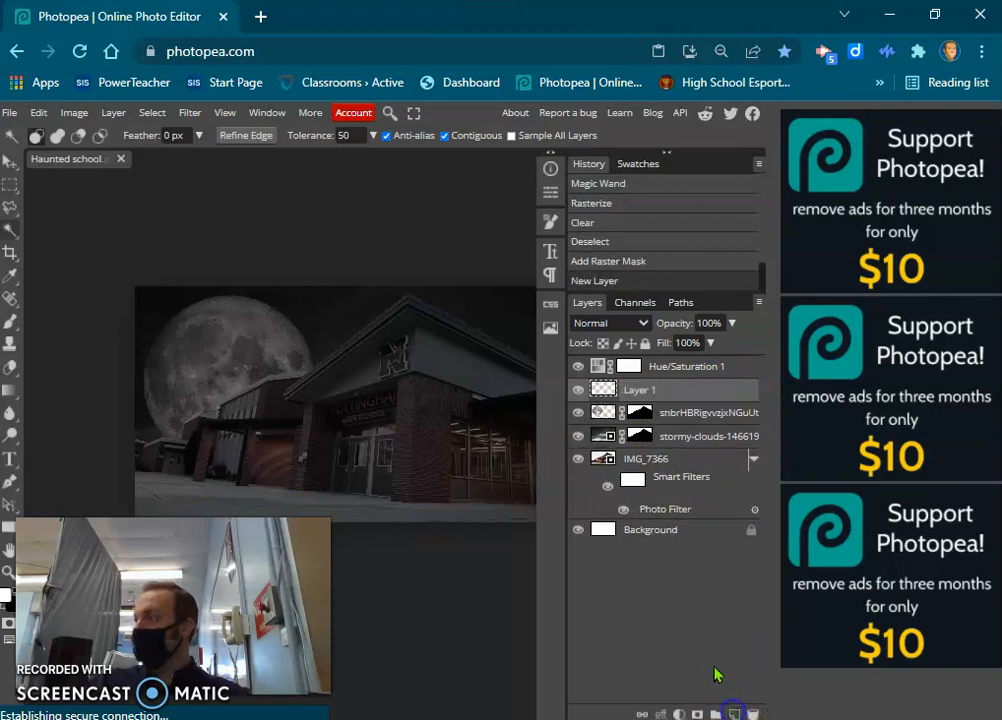
# Choose the Soft Mechanical 24 pixels brush tip with all brush dynamics turned off and enlarge it to about 605 px.
pyautogui.click(11, 322)
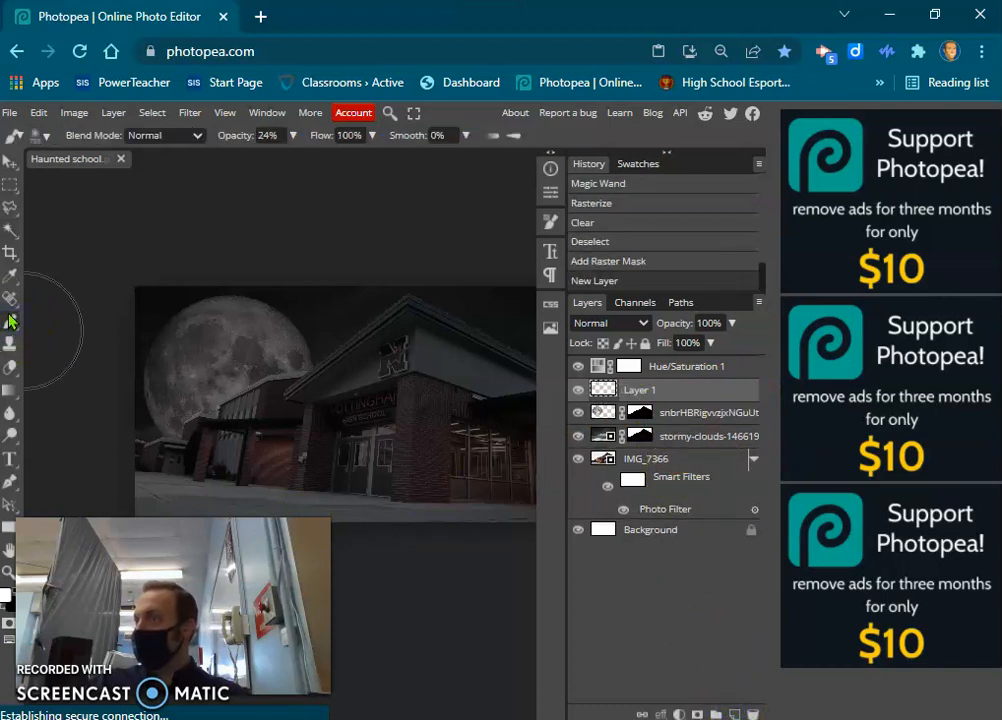
pyautogui.click(553, 222)
pyautogui.click(319, 267)
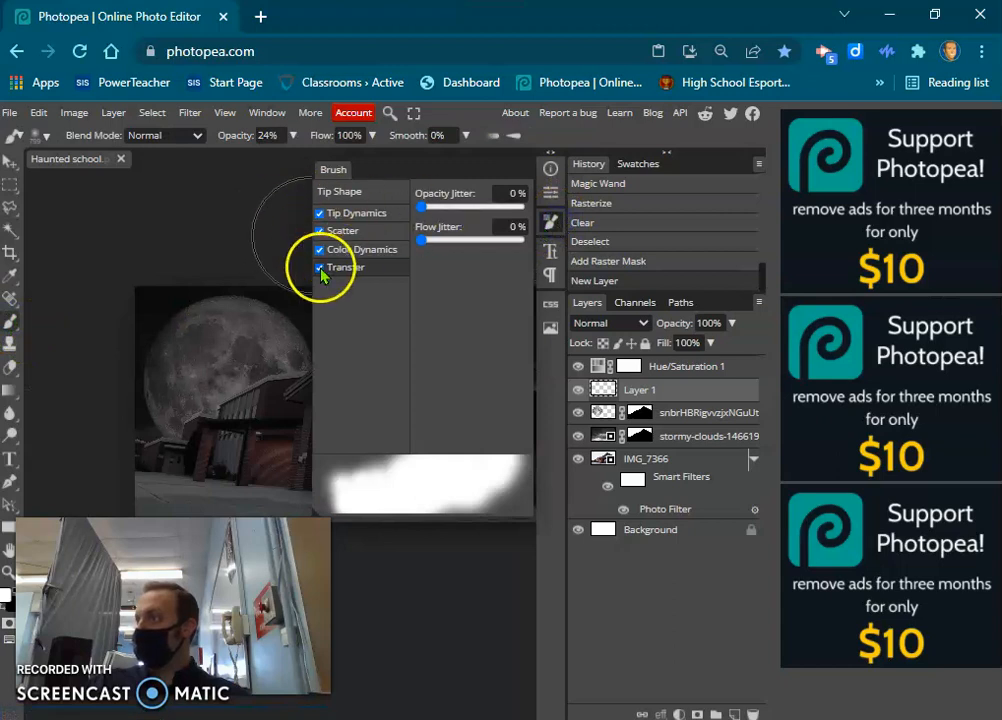
pyautogui.click(319, 249)
pyautogui.click(319, 231)
pyautogui.click(319, 213)
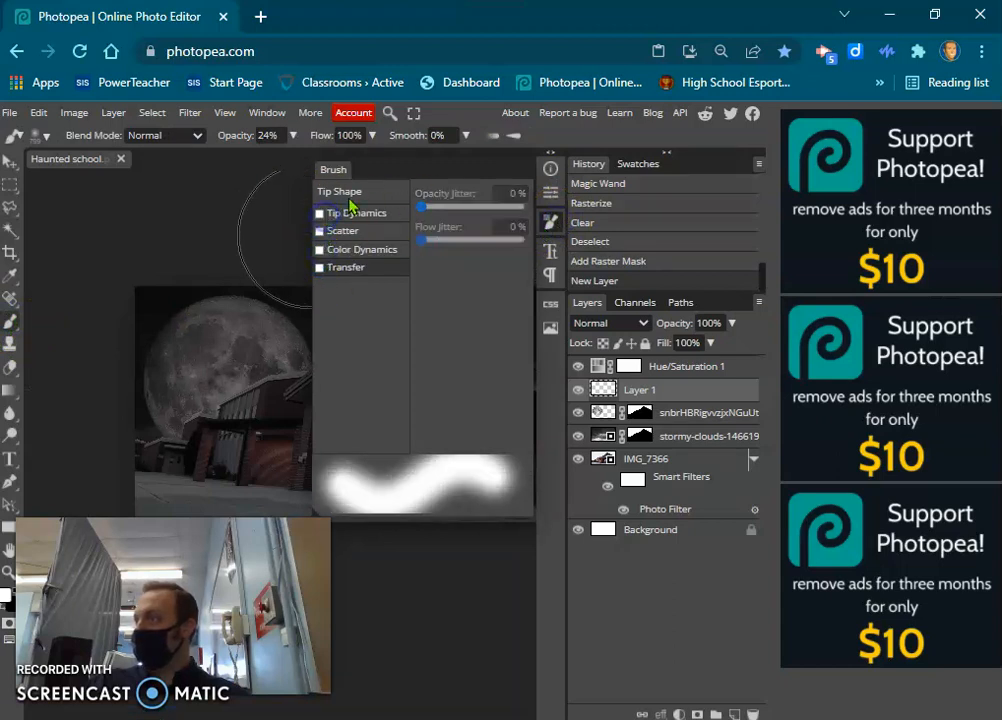
pyautogui.click(367, 196)
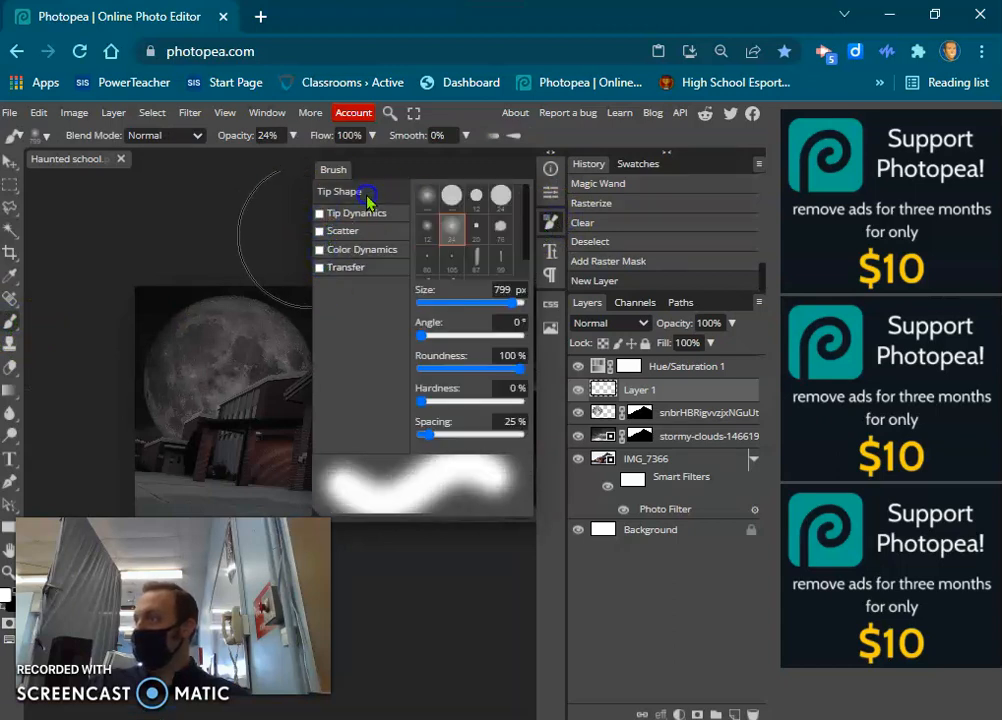
pyautogui.click(450, 232)
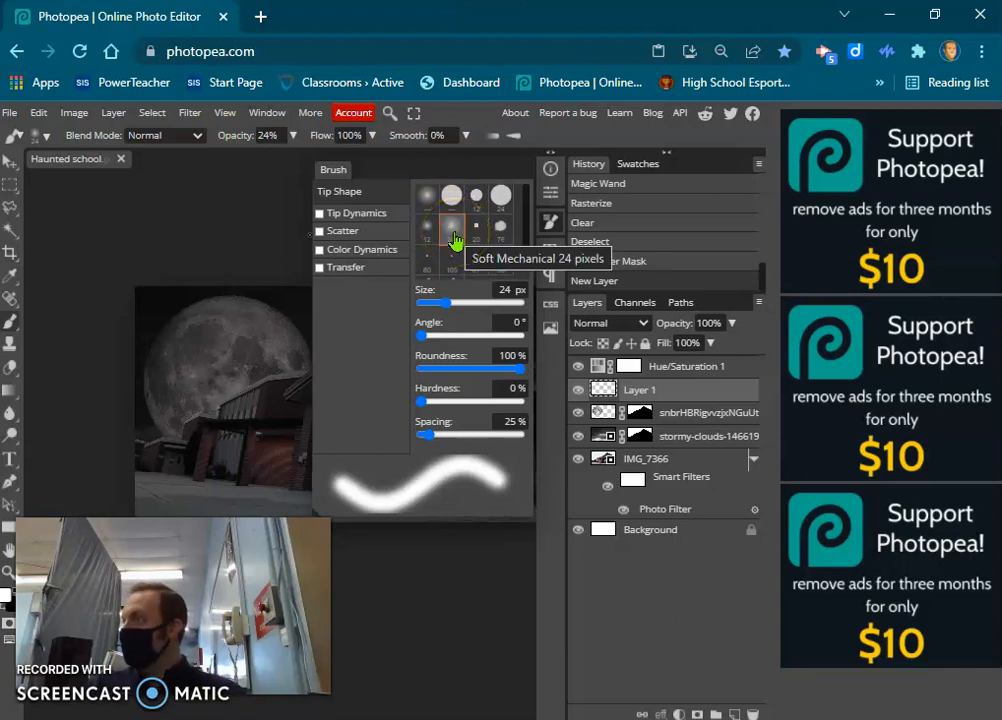
pyautogui.click(447, 303)
pyautogui.moveTo(447, 303); pyautogui.dragTo(505, 304)
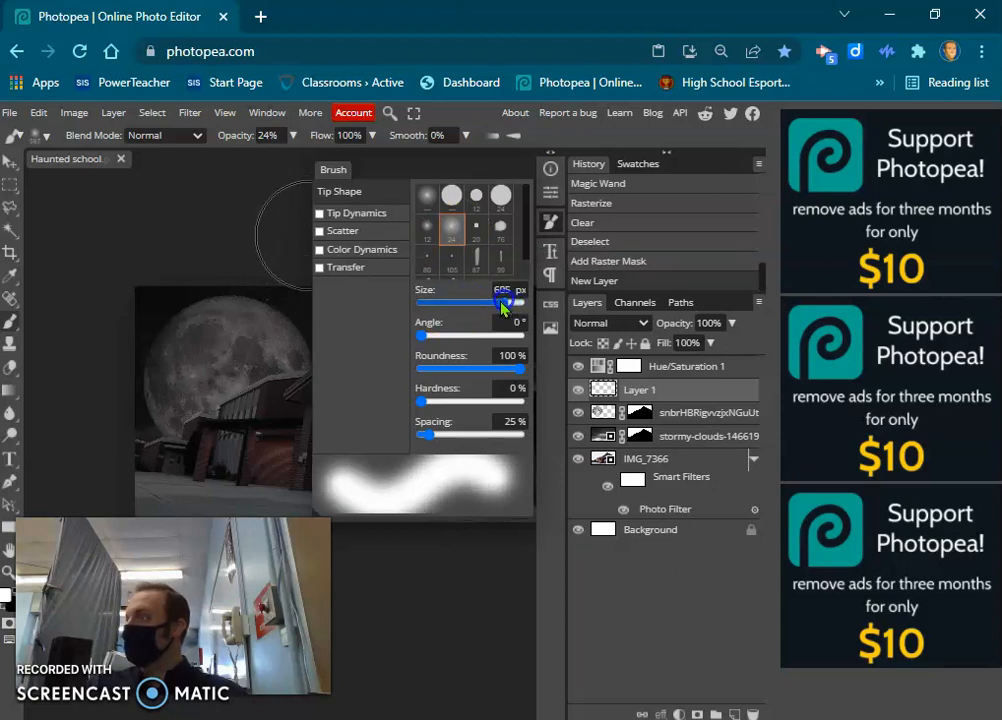
# Enable Tip Dynamics for the brush with 76% size jitter and 1% minimal roundness.
pyautogui.click(353, 219)
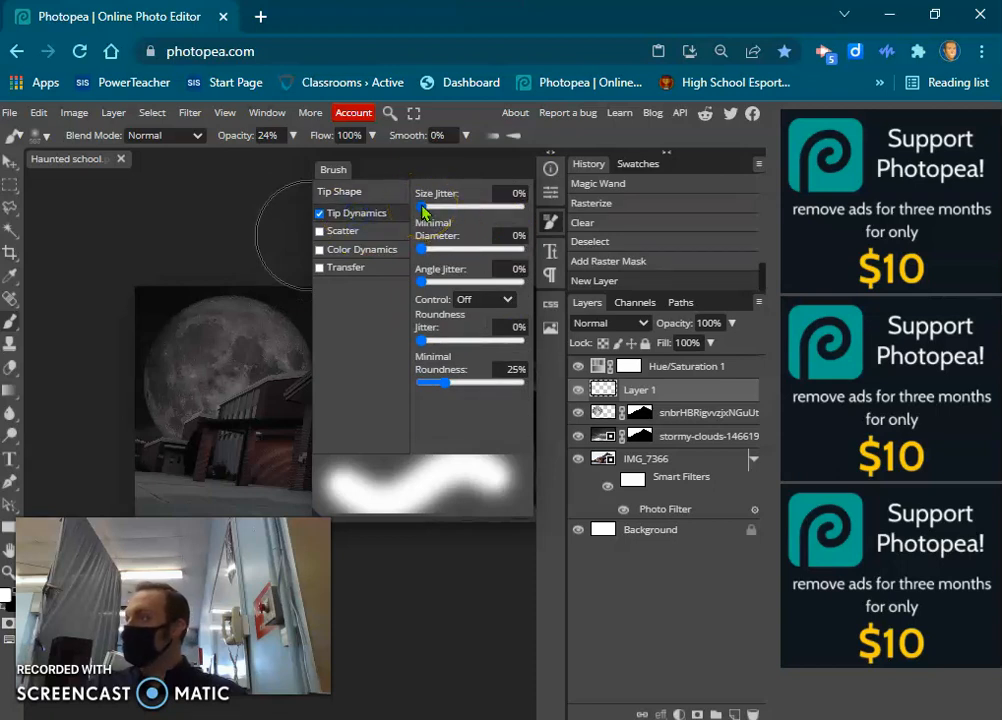
pyautogui.moveTo(423, 210); pyautogui.dragTo(497, 217)
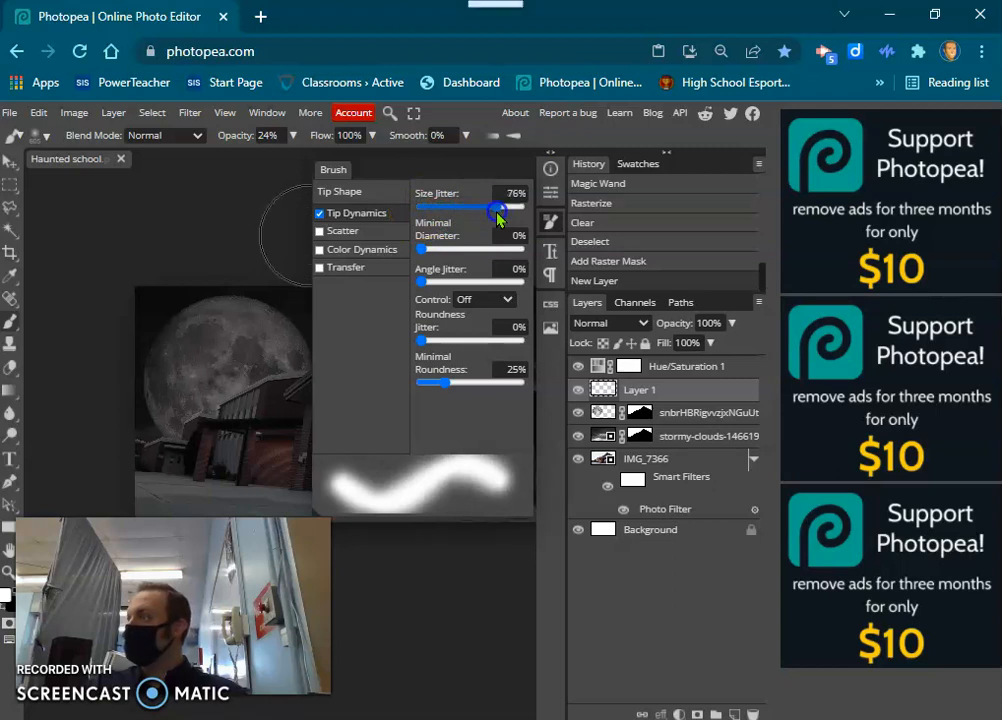
pyautogui.moveTo(446, 381); pyautogui.dragTo(413, 378)
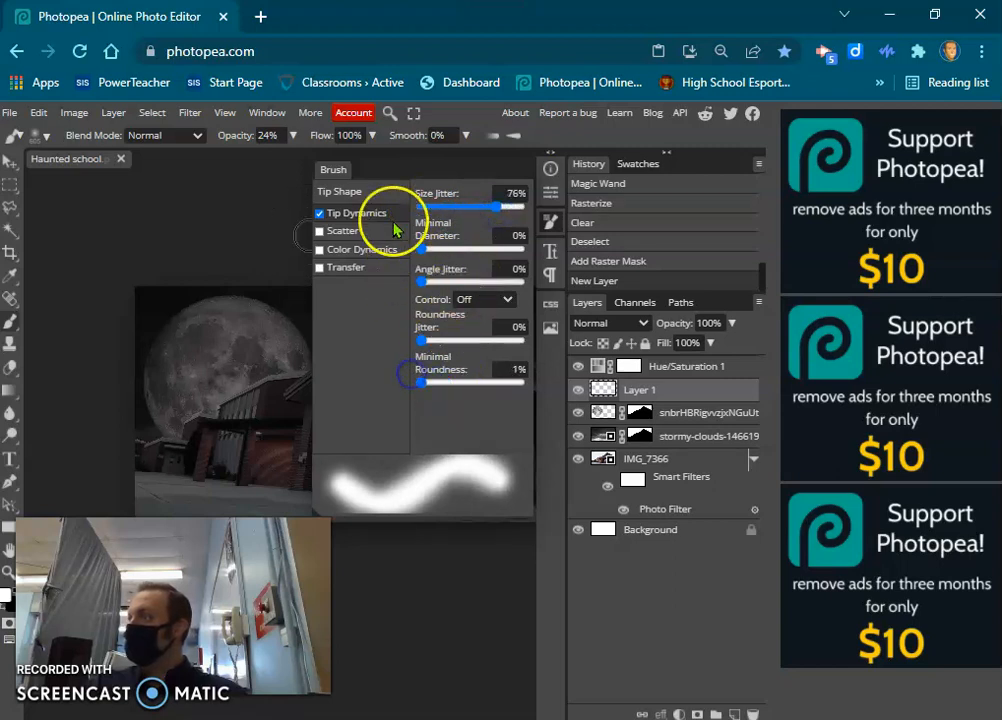
# Enable brush Scatter with 0% position jitter, a count of 4 and 100% count jitter.
pyautogui.click(346, 233)
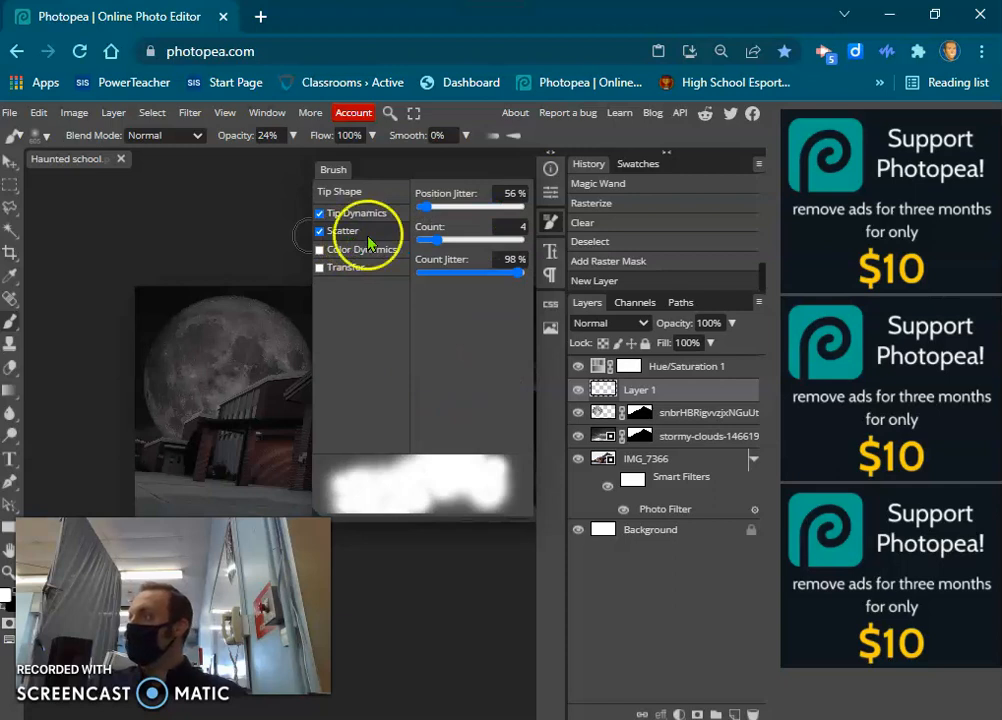
pyautogui.moveTo(517, 281); pyautogui.dragTo(524, 281)
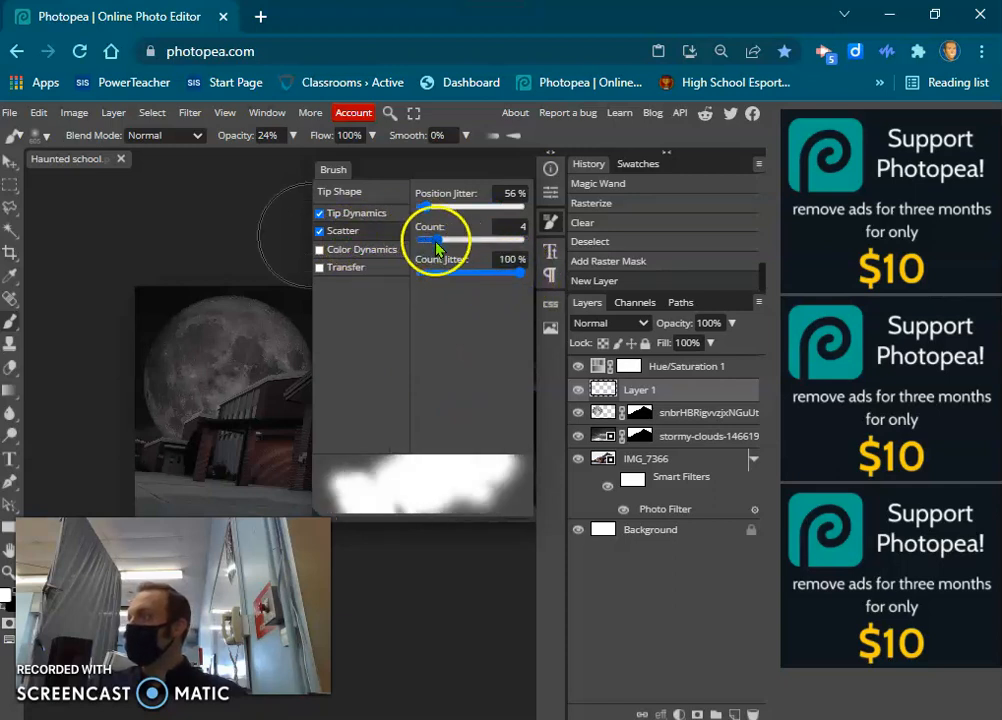
pyautogui.moveTo(424, 205); pyautogui.dragTo(410, 208)
# Enable Color Dynamics and Transfer for the brush, keeping opacity jitter and flow jitter at 0%.
pyautogui.click(358, 249)
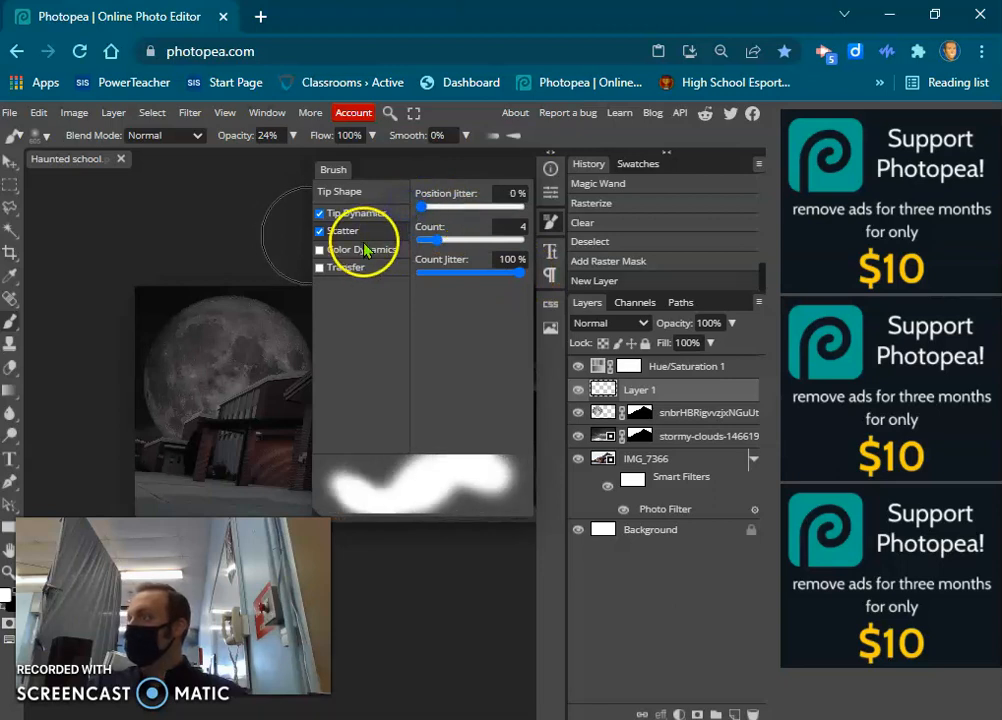
pyautogui.click(424, 218)
pyautogui.moveTo(454, 313); pyautogui.dragTo(398, 327)
pyautogui.click(366, 268)
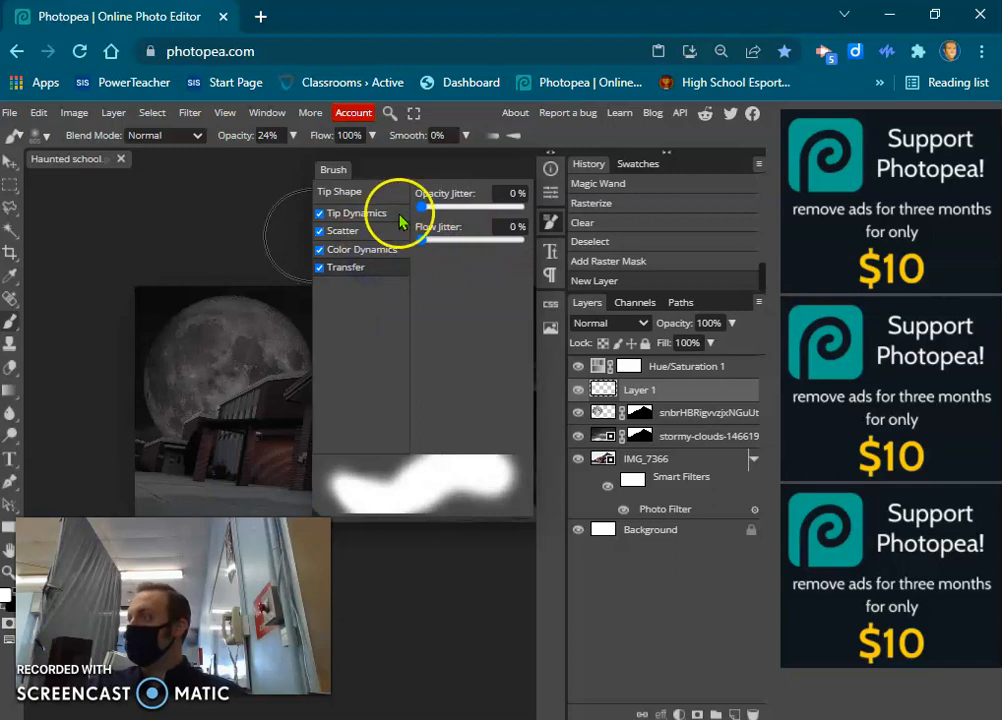
pyautogui.click(551, 224)
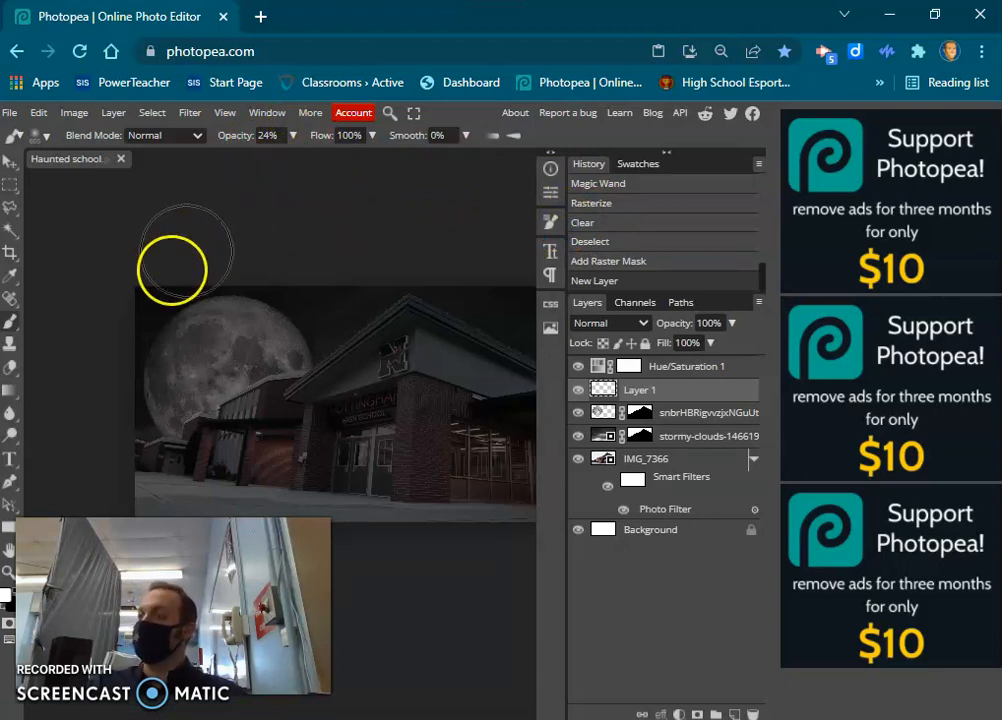
# Paint white fog at 24% brush opacity over the school on the new layer, building it up along the ground.
pyautogui.click(294, 136)
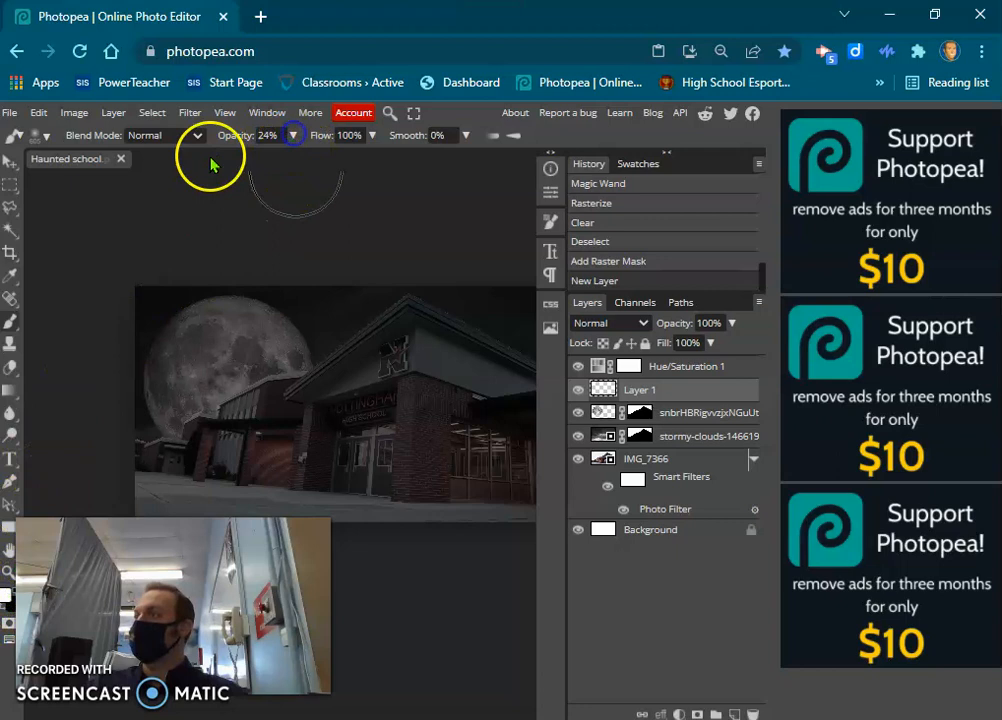
pyautogui.moveTo(201, 445)
pyautogui.mouseDown()
pyautogui.moveTo(188, 374)
pyautogui.moveTo(165, 347)
pyautogui.moveTo(156, 352)
pyautogui.mouseUp()
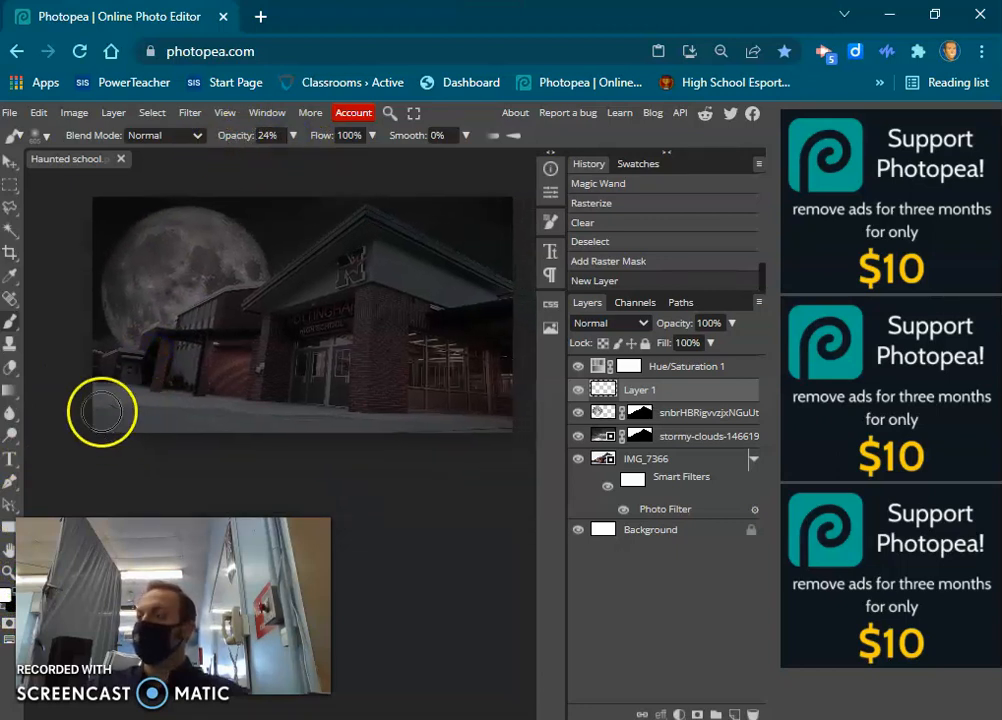
pyautogui.moveTo(95, 411)
pyautogui.mouseDown()
pyautogui.moveTo(197, 402)
pyautogui.moveTo(435, 417)
pyautogui.moveTo(497, 403)
pyautogui.moveTo(508, 362)
pyautogui.moveTo(438, 305)
pyautogui.moveTo(307, 310)
pyautogui.mouseUp()
pyautogui.moveTo(190, 318)
pyautogui.mouseDown()
pyautogui.moveTo(52, 329)
pyautogui.moveTo(65, 372)
pyautogui.mouseUp()
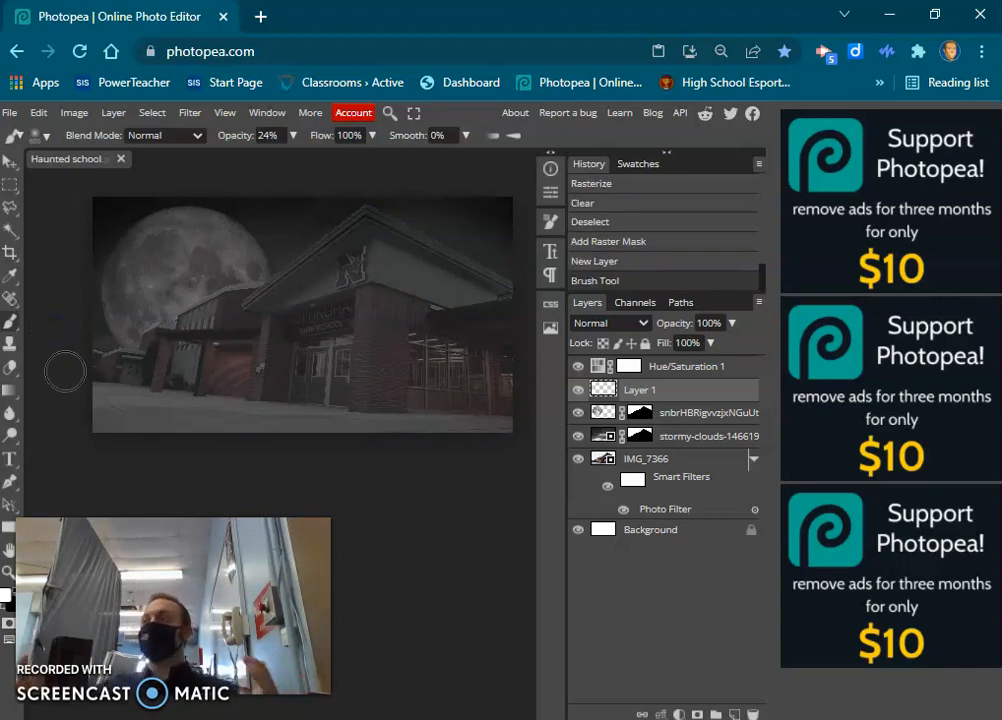
pyautogui.moveTo(67, 379)
pyautogui.mouseDown()
pyautogui.moveTo(87, 407)
pyautogui.moveTo(208, 423)
pyautogui.mouseUp()
pyautogui.moveTo(392, 430); pyautogui.dragTo(531, 416)
pyautogui.moveTo(131, 410)
pyautogui.mouseDown()
pyautogui.moveTo(97, 433)
pyautogui.moveTo(373, 432)
pyautogui.moveTo(564, 452)
pyautogui.mouseUp()
pyautogui.moveTo(530, 400)
pyautogui.mouseDown()
pyautogui.moveTo(450, 285)
pyautogui.moveTo(444, 365)
pyautogui.mouseUp()
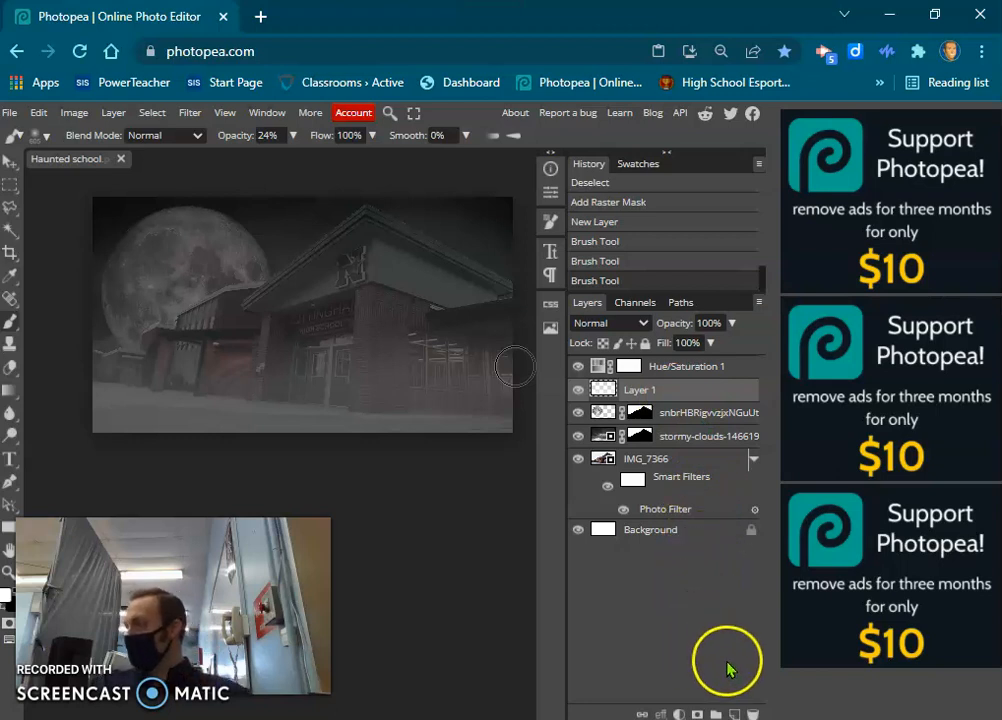
# Add a new layer above the fog and fill it with a white-to-black linear gradient running from lower right to upper left.
pyautogui.click(734, 712)
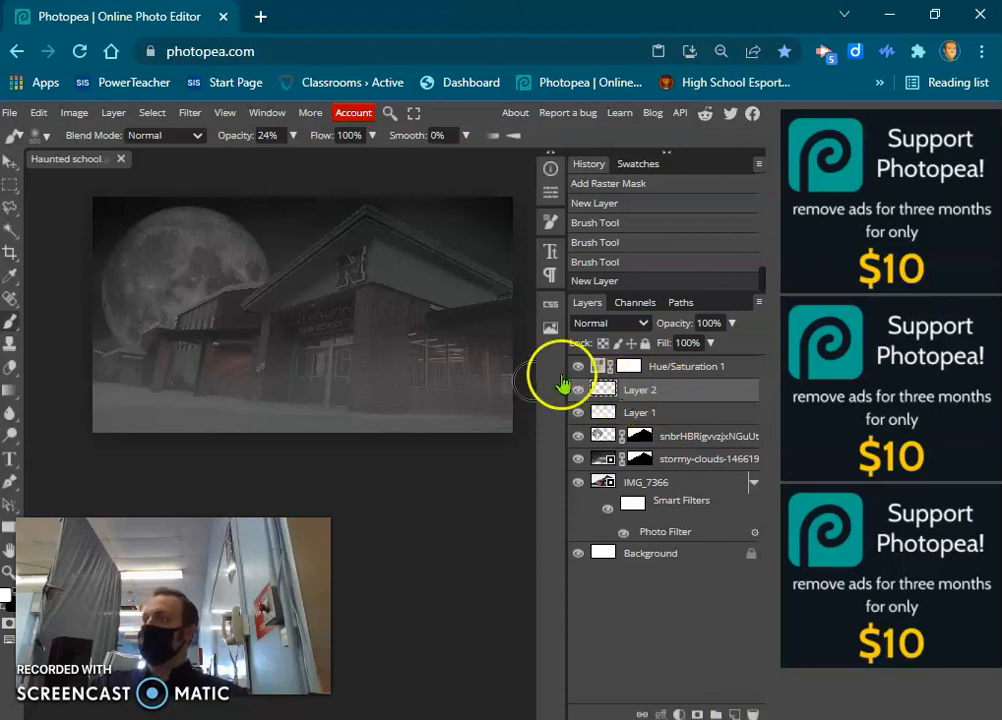
pyautogui.click(10, 391)
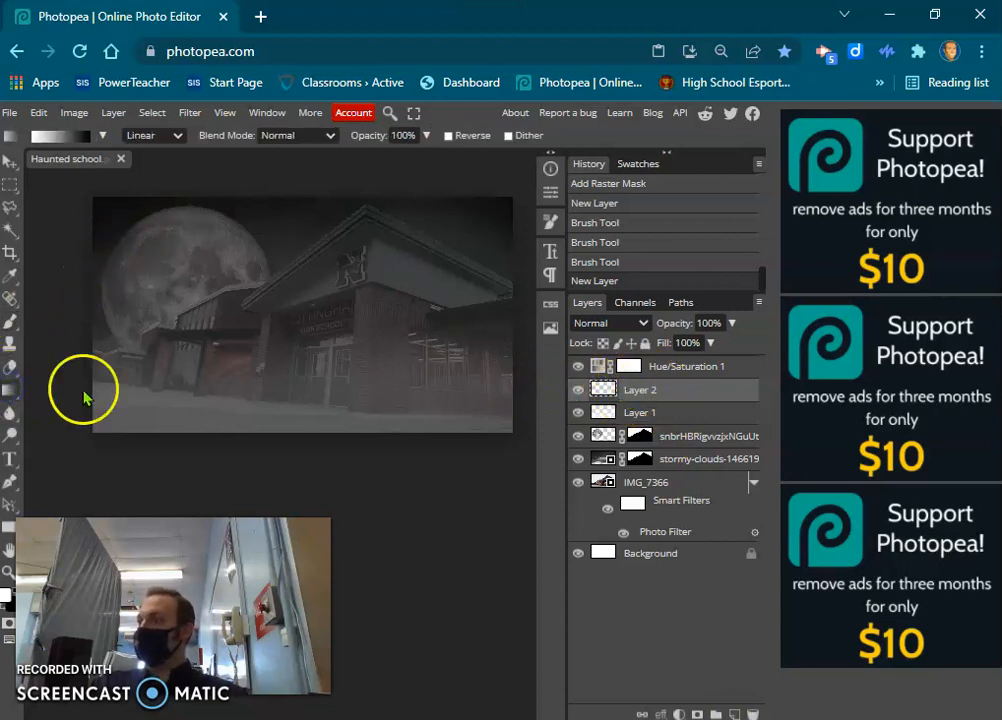
pyautogui.moveTo(454, 388); pyautogui.dragTo(220, 250)
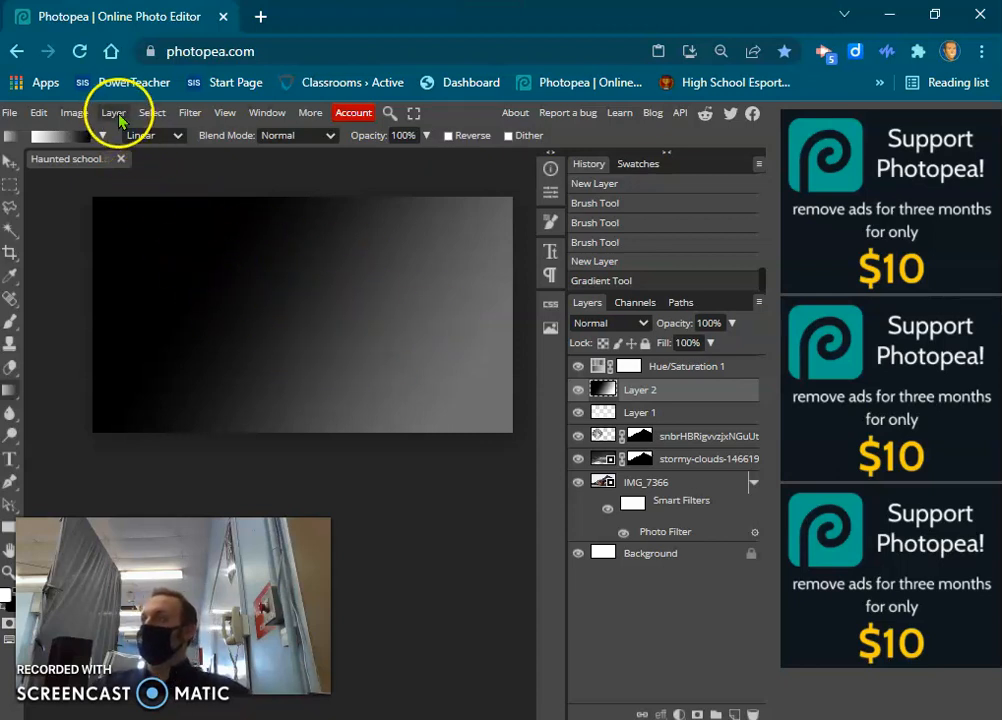
# Try the Difference Clouds filter on the gradient layer and undo it.
pyautogui.click(190, 113)
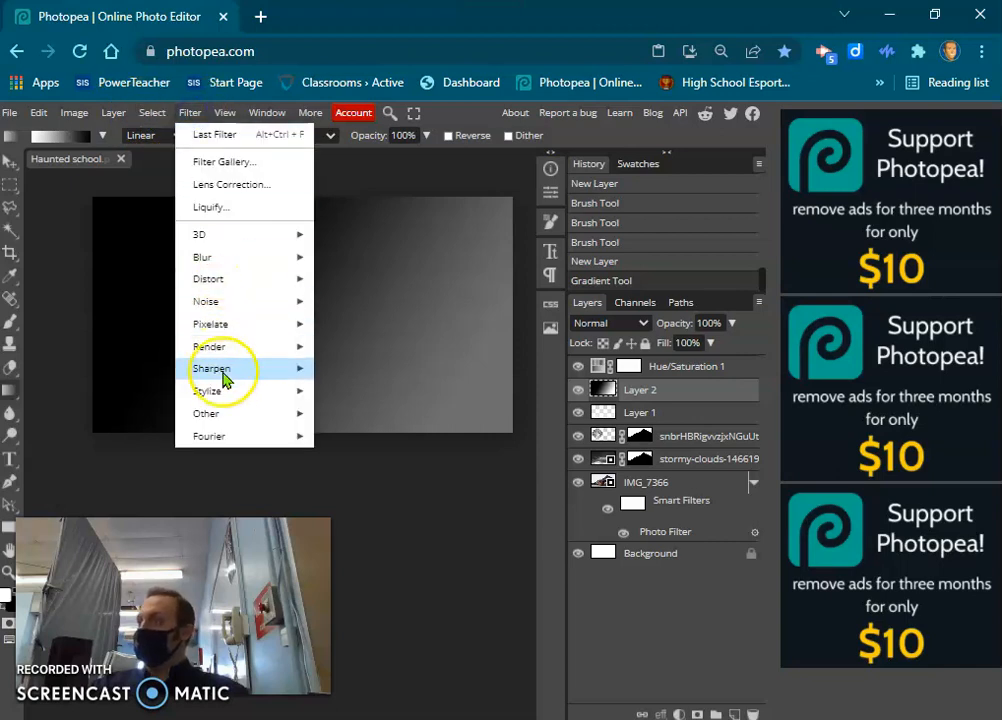
pyautogui.moveTo(300, 346)
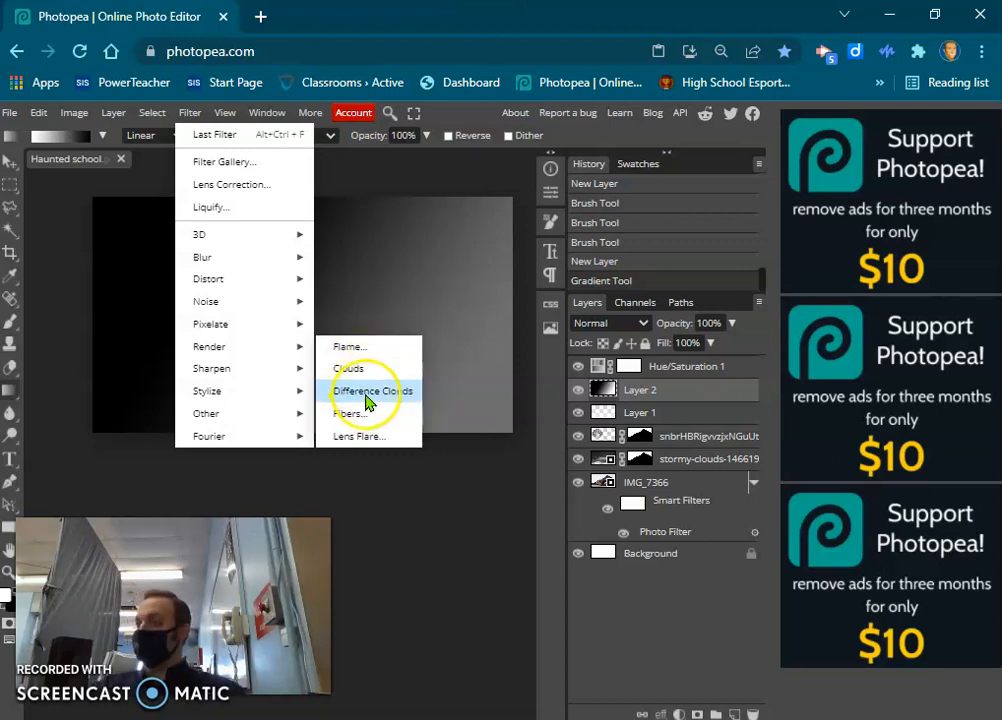
pyautogui.click(367, 395)
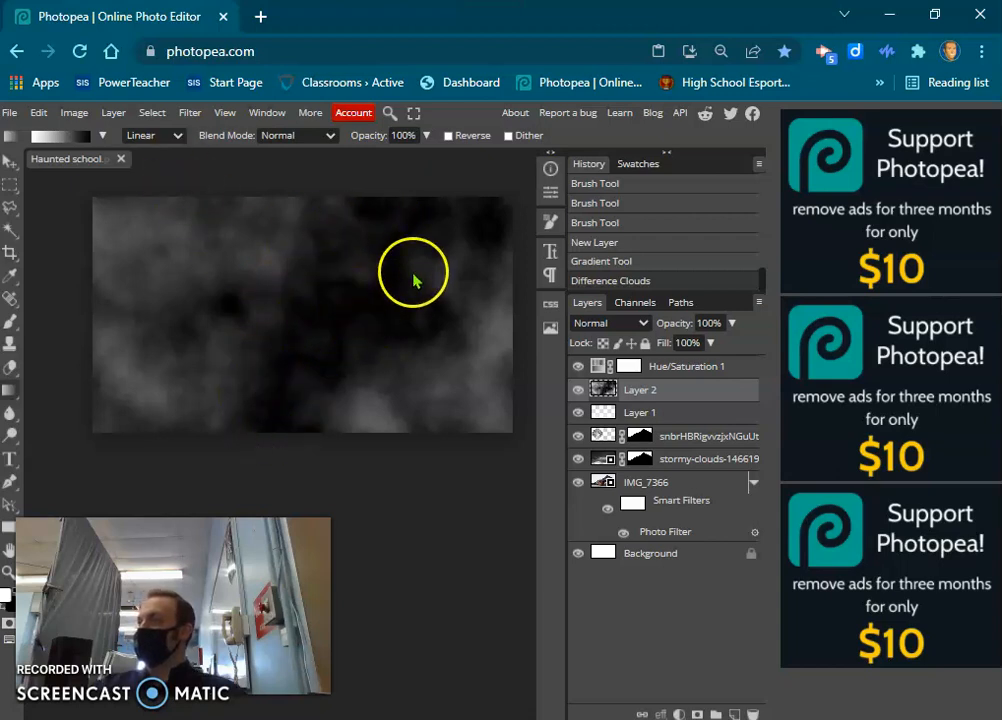
pyautogui.hotkey('ctrl', 'z')
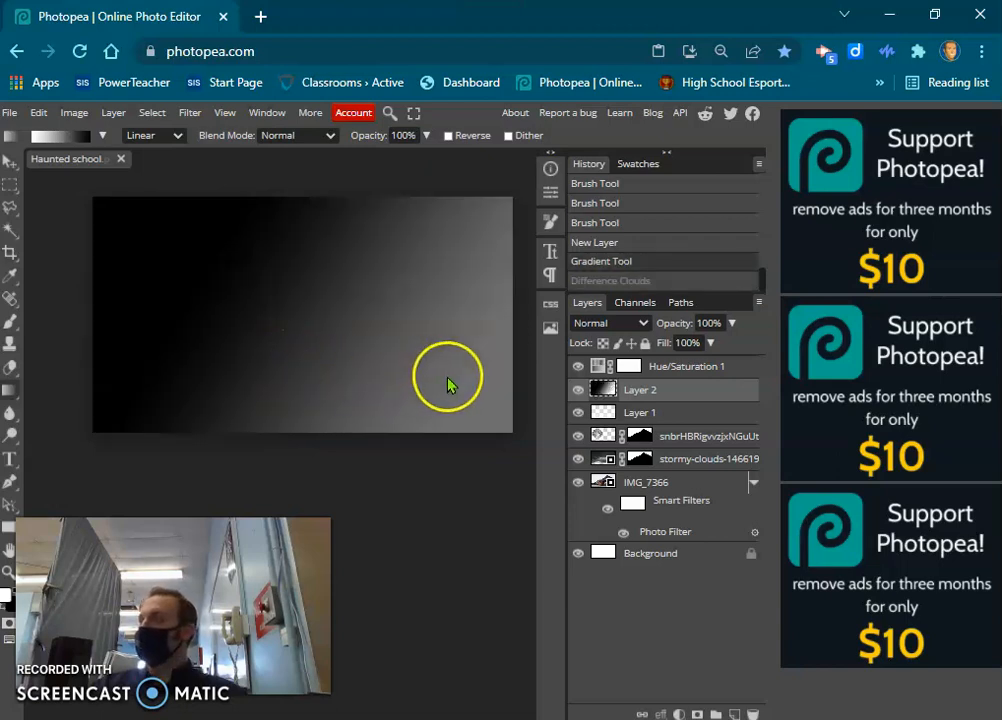
# Render Difference Clouds over a freshly drawn linear gradient on the top fog layer and invert its colours.
pyautogui.moveTo(197, 249); pyautogui.dragTo(177, 257)
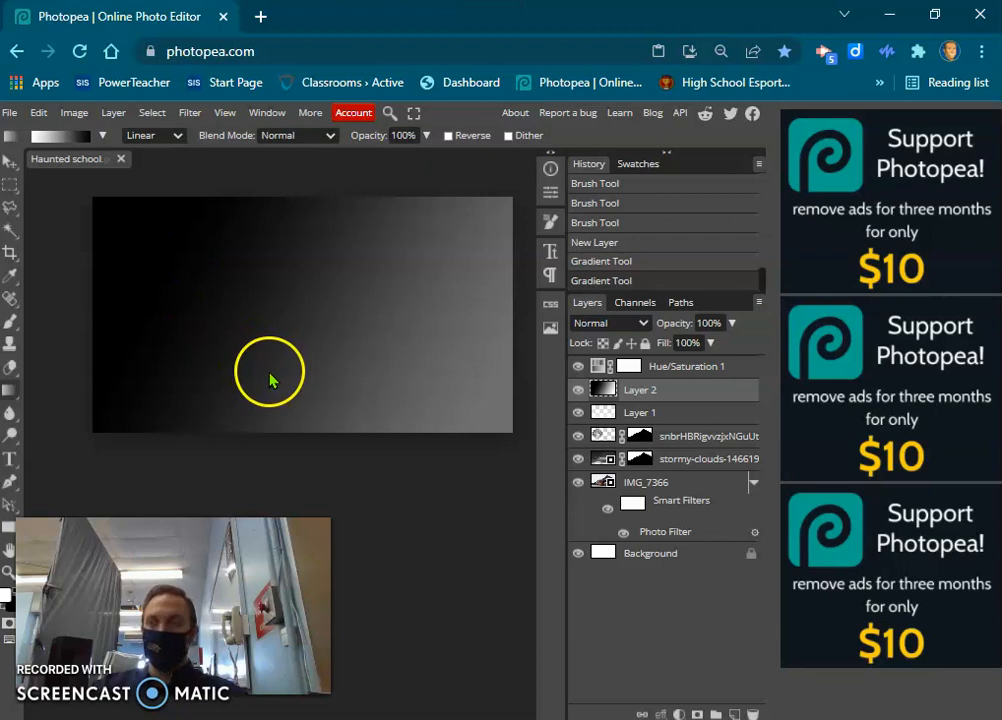
pyautogui.click(189, 112)
pyautogui.moveTo(246, 350)
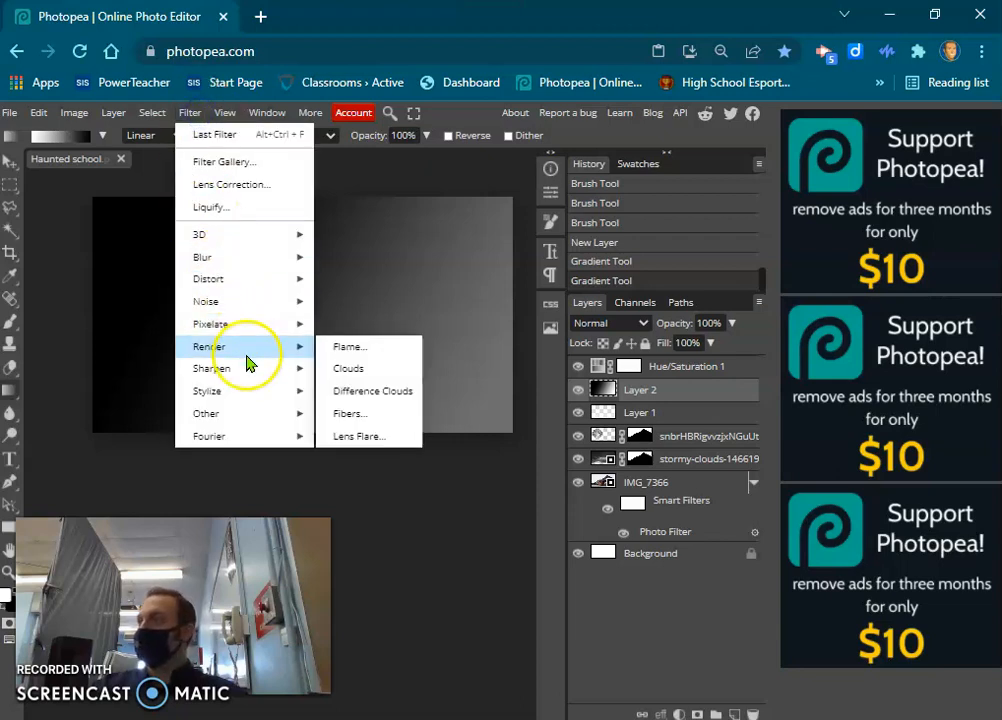
pyautogui.click(350, 392)
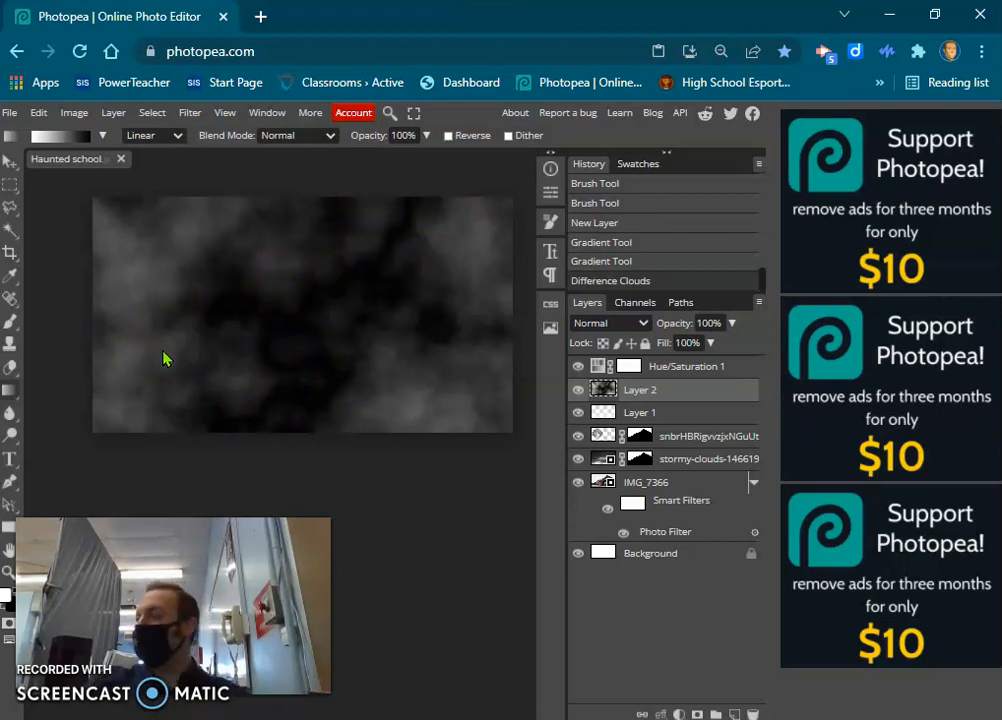
pyautogui.hotkey('ctrl', 'i')
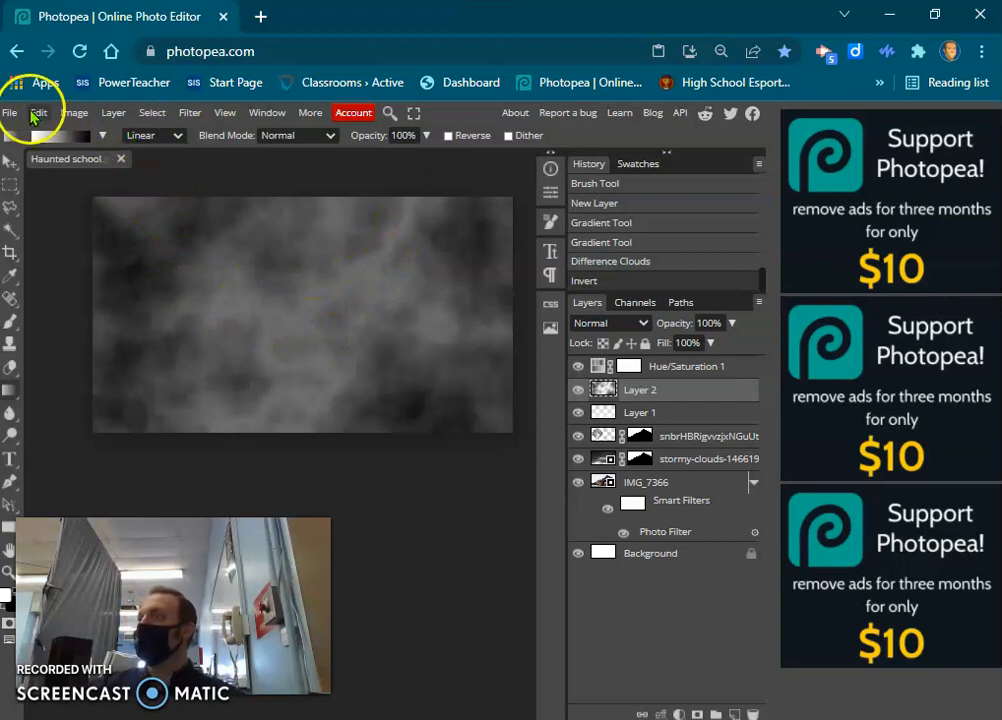
# Apply Levels to the cloud layer with the black input level at 246, leaving only thin lightning streaks on black.
pyautogui.click(74, 112)
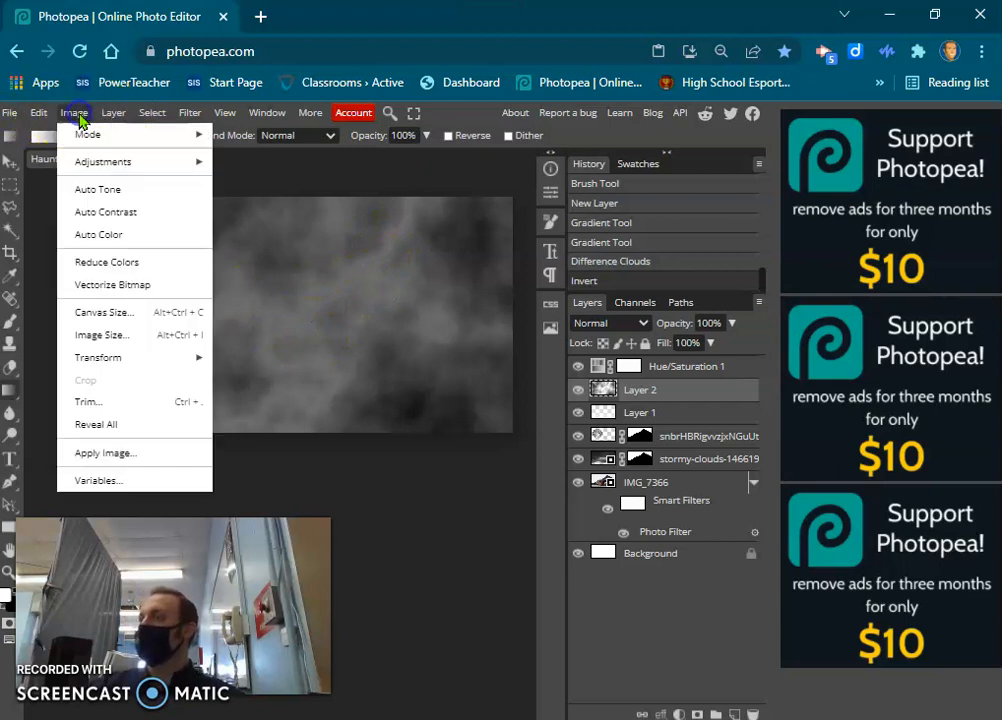
pyautogui.moveTo(86, 166)
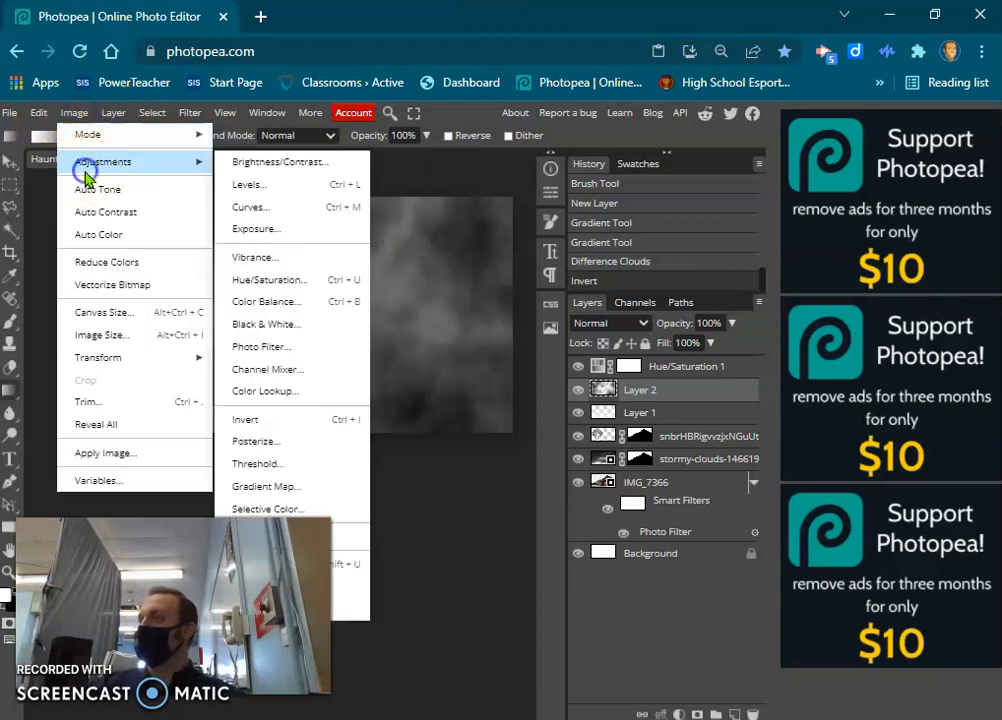
pyautogui.click(262, 186)
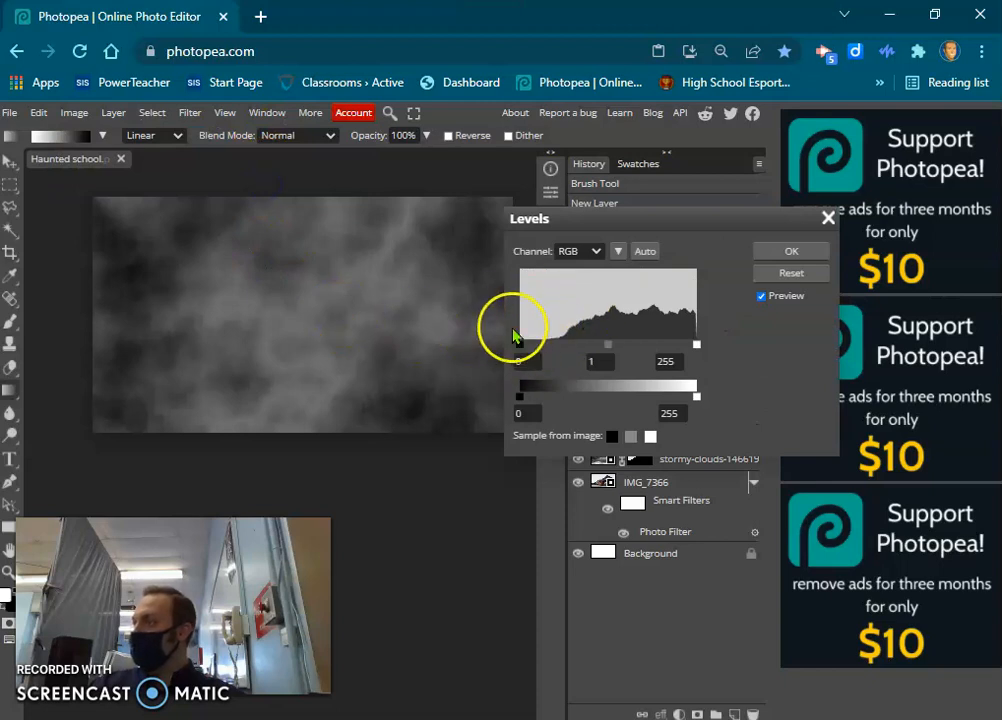
pyautogui.moveTo(531, 347); pyautogui.dragTo(692, 353)
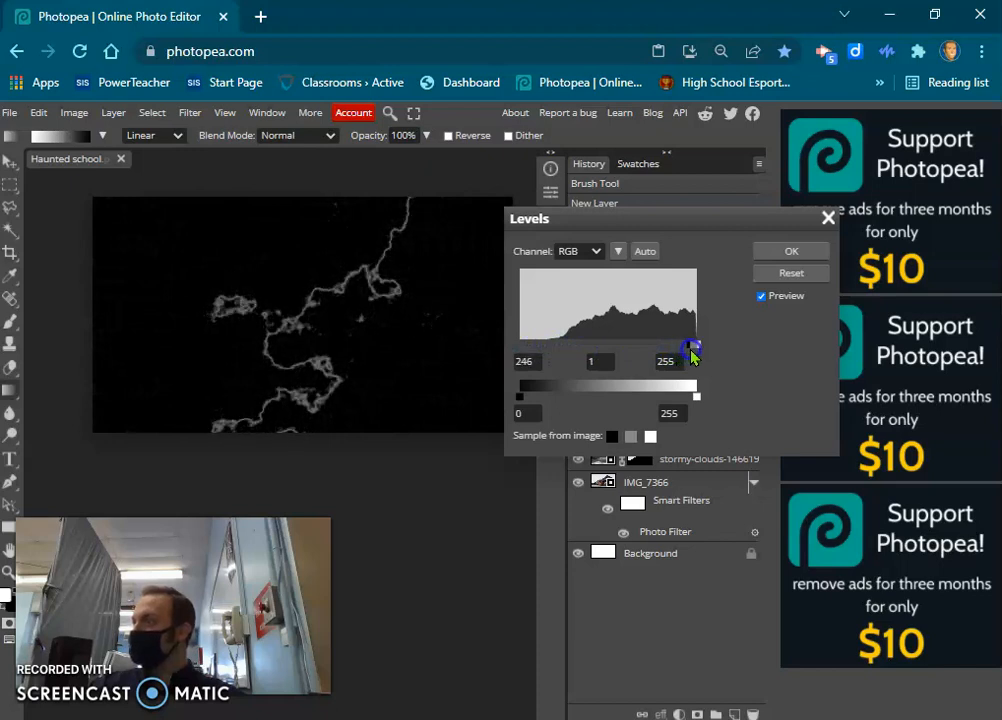
pyautogui.click(796, 252)
# Select the black areas around and inside the lightning with the Magic Wand at tolerance 50 and delete each one.
pyautogui.click(10, 229)
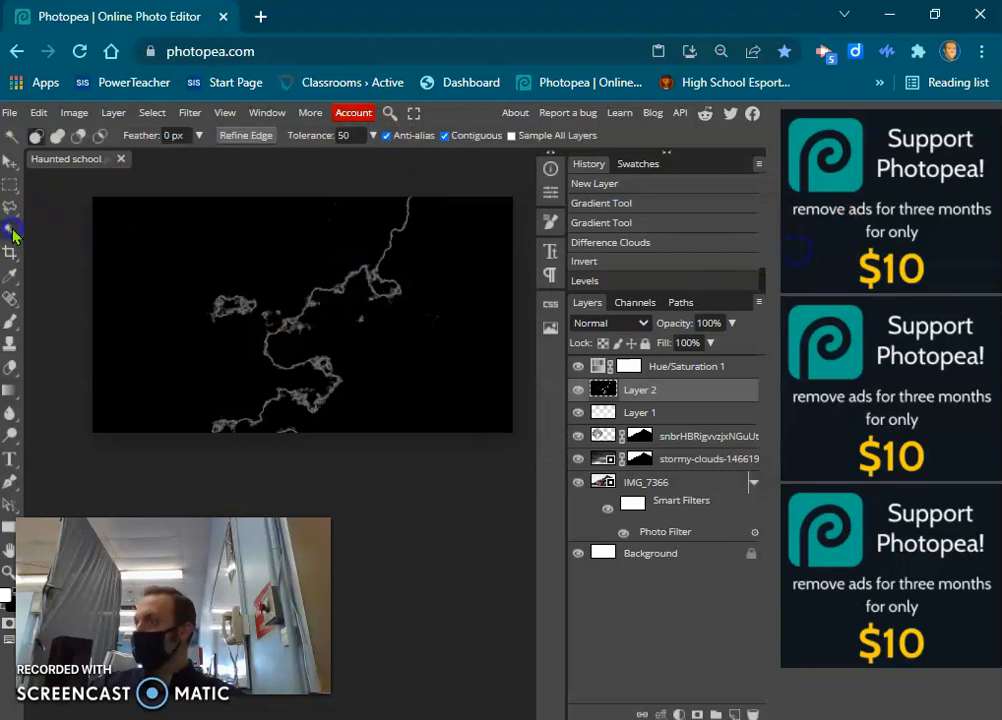
pyautogui.click(188, 225)
pyautogui.press('Delete')
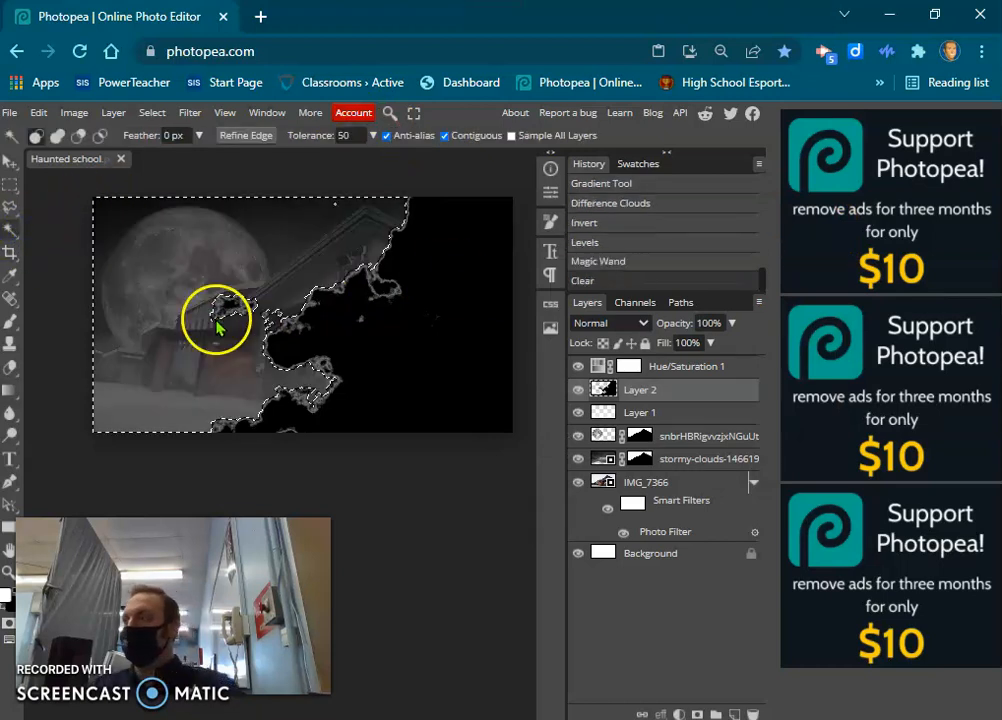
pyautogui.click(465, 353)
pyautogui.press('Delete')
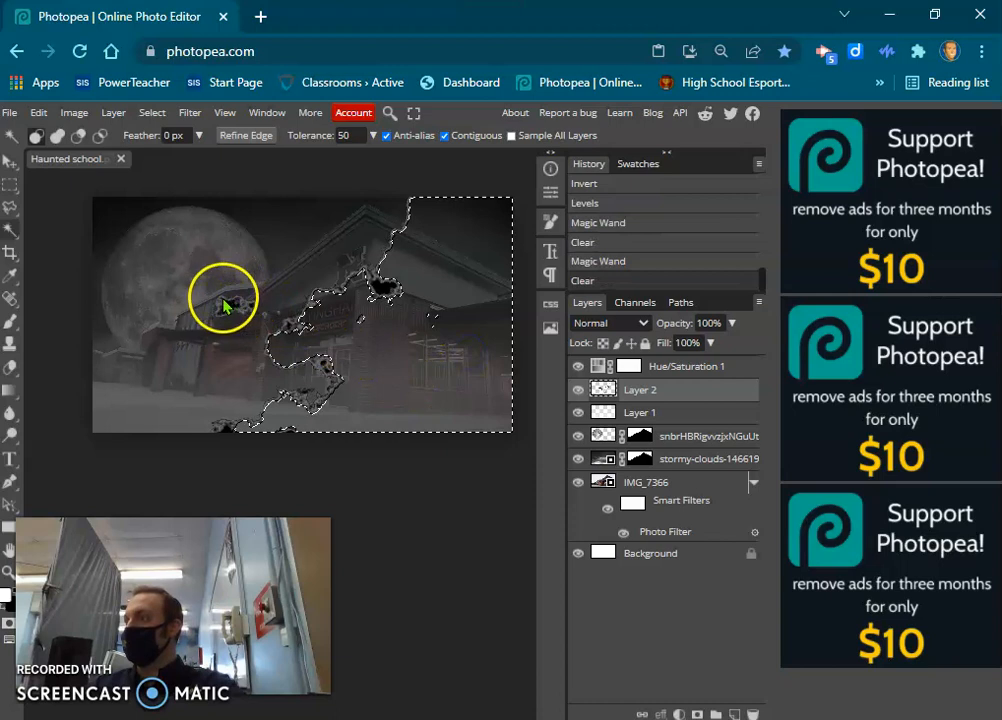
pyautogui.click(229, 300)
pyautogui.press('Delete')
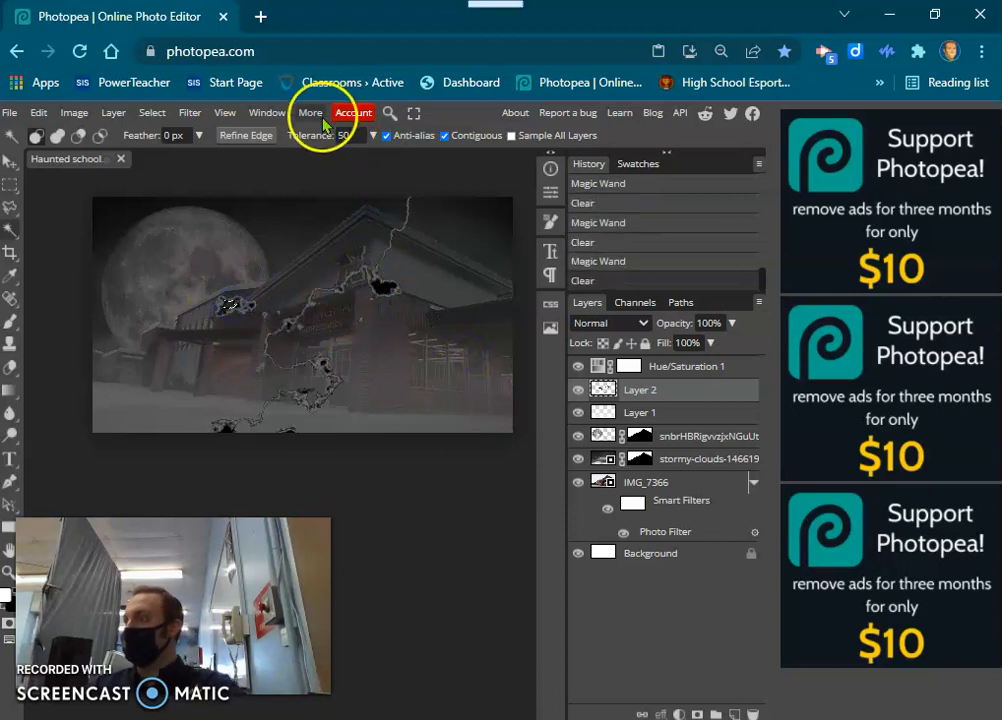
pyautogui.click(384, 287)
pyautogui.press('Delete')
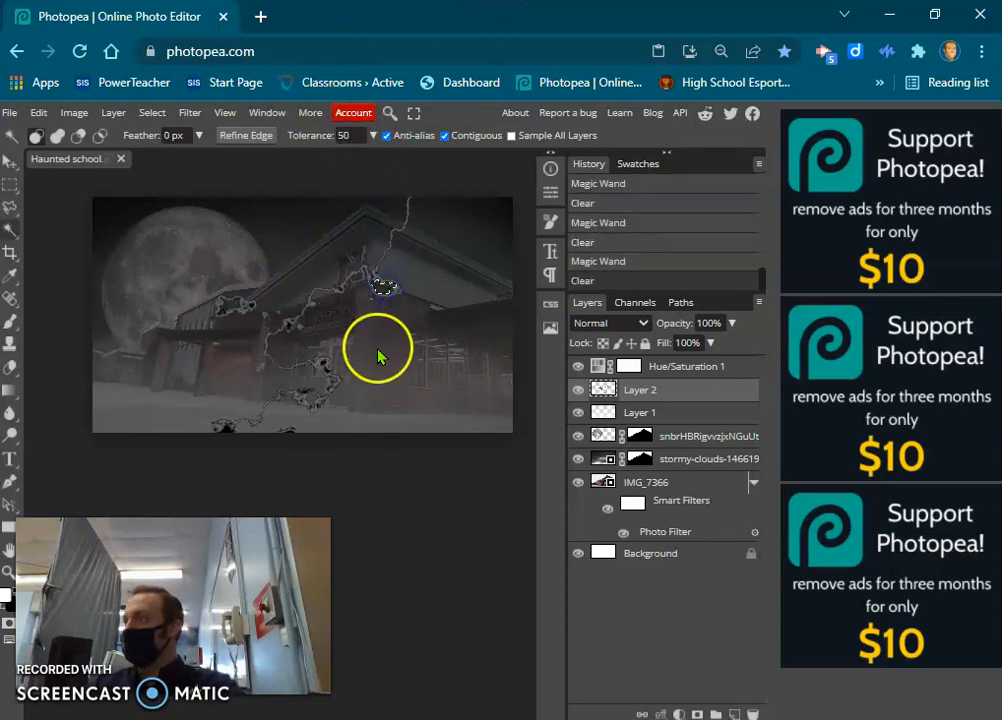
# Deselect, move the lightning right into the sky beside the roof peak, and copy the moon layer's mask onto the lightning layer.
pyautogui.click(10, 162)
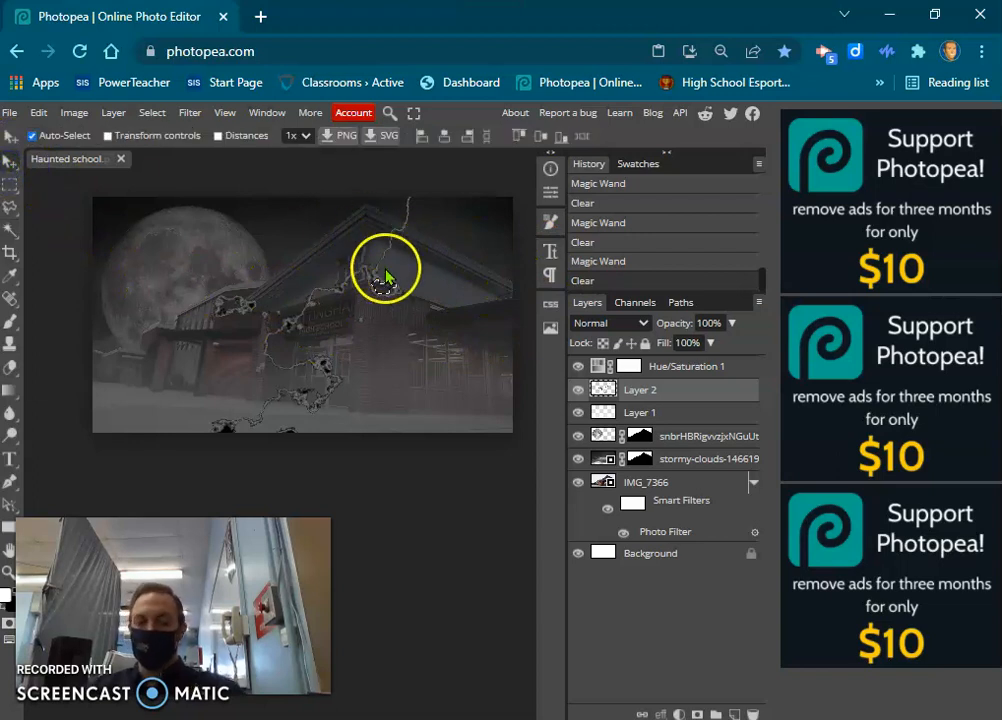
pyautogui.hotkey('ctrl', 'd')
pyautogui.moveTo(383, 268); pyautogui.dragTo(467, 282)
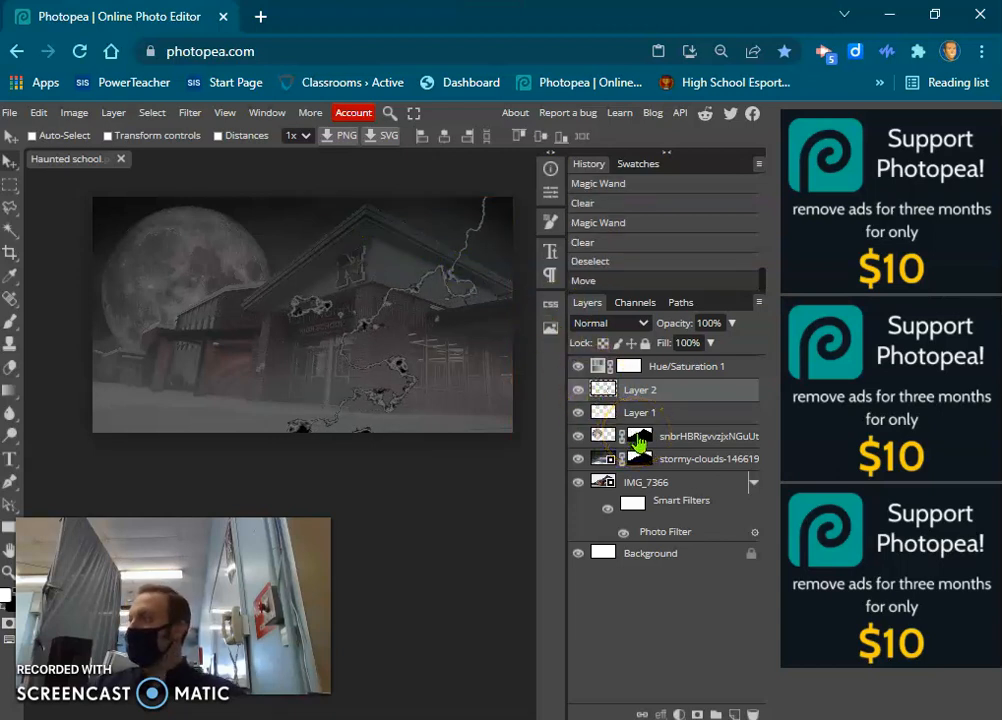
pyautogui.moveTo(638, 436); pyautogui.dragTo(638, 400)
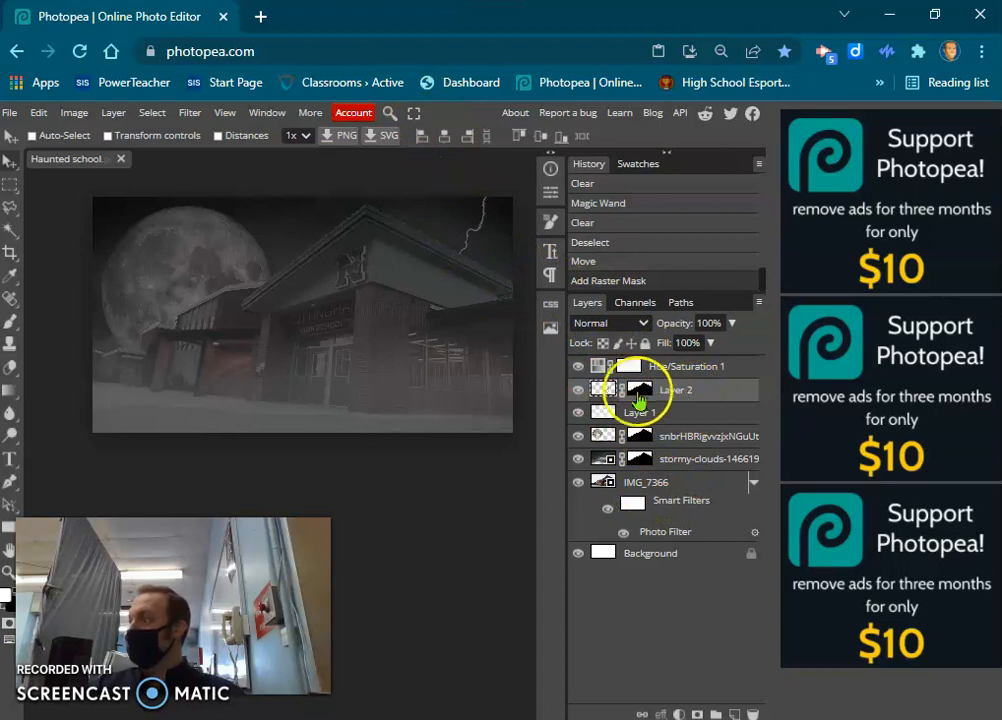
# Add a yellow Color Overlay at 33% opacity to the lightning layer.
pyautogui.click(606, 392)
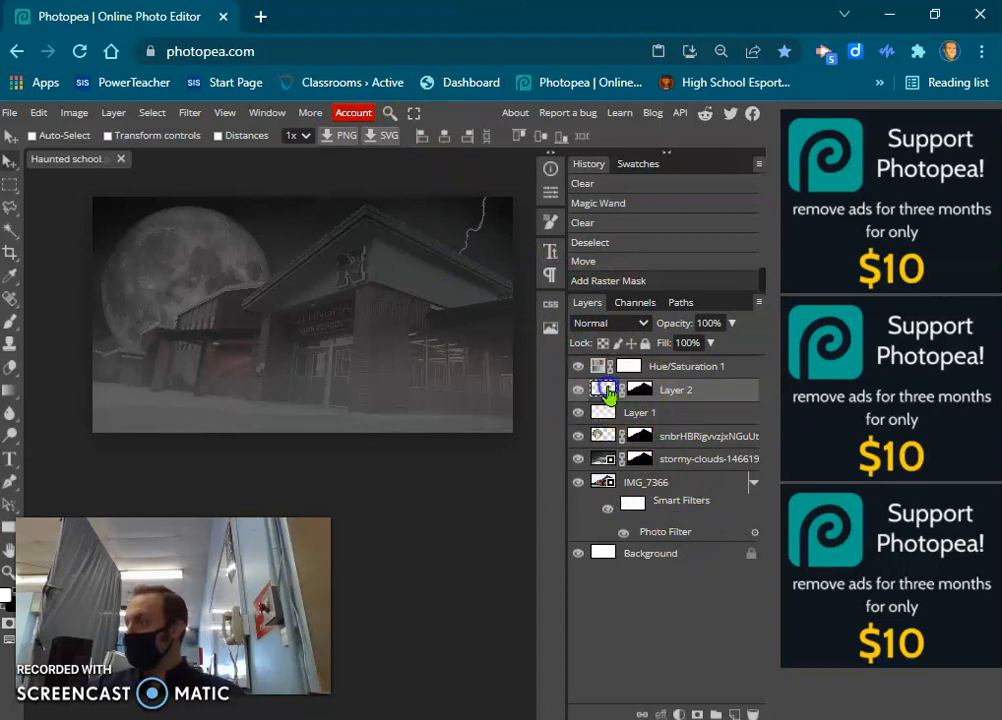
pyautogui.click(661, 714)
pyautogui.click(700, 604)
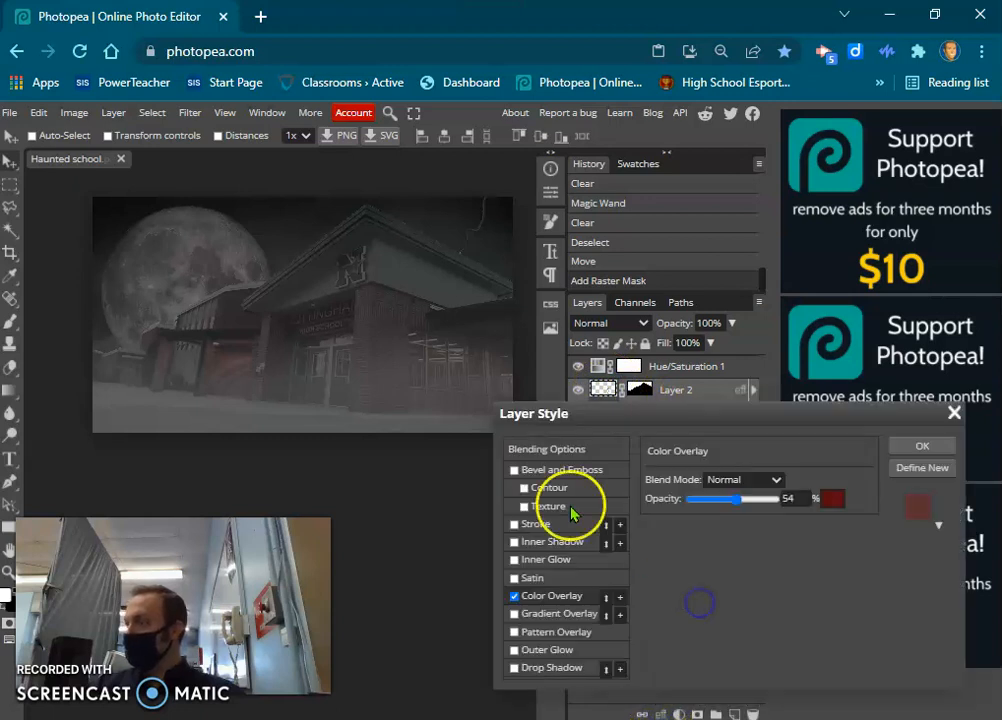
pyautogui.click(834, 508)
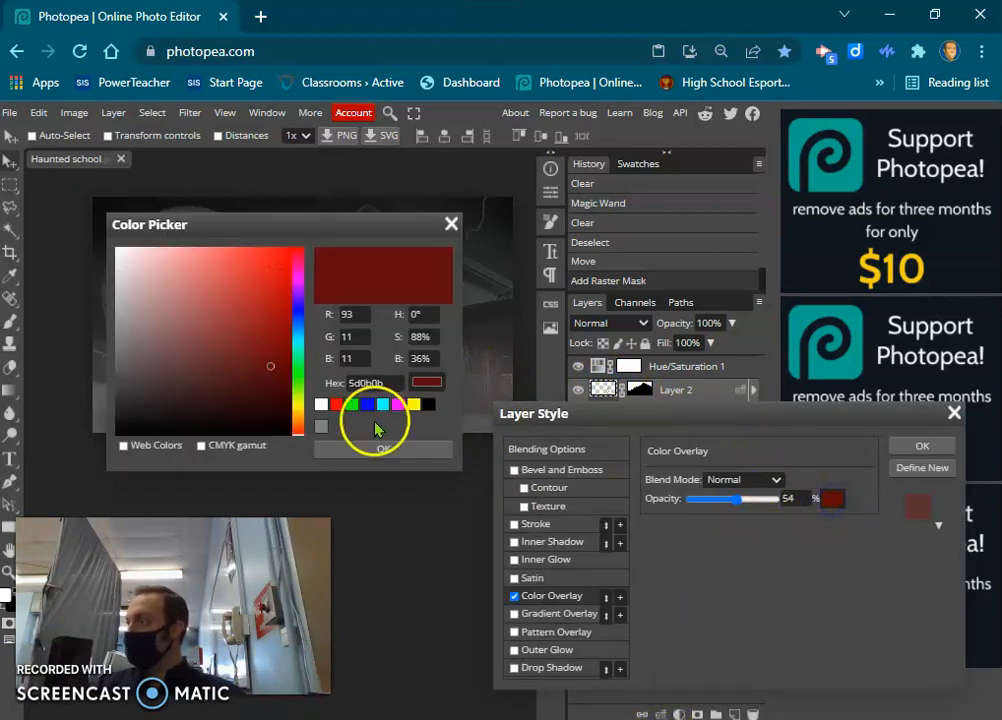
pyautogui.click(413, 405)
pyautogui.click(383, 450)
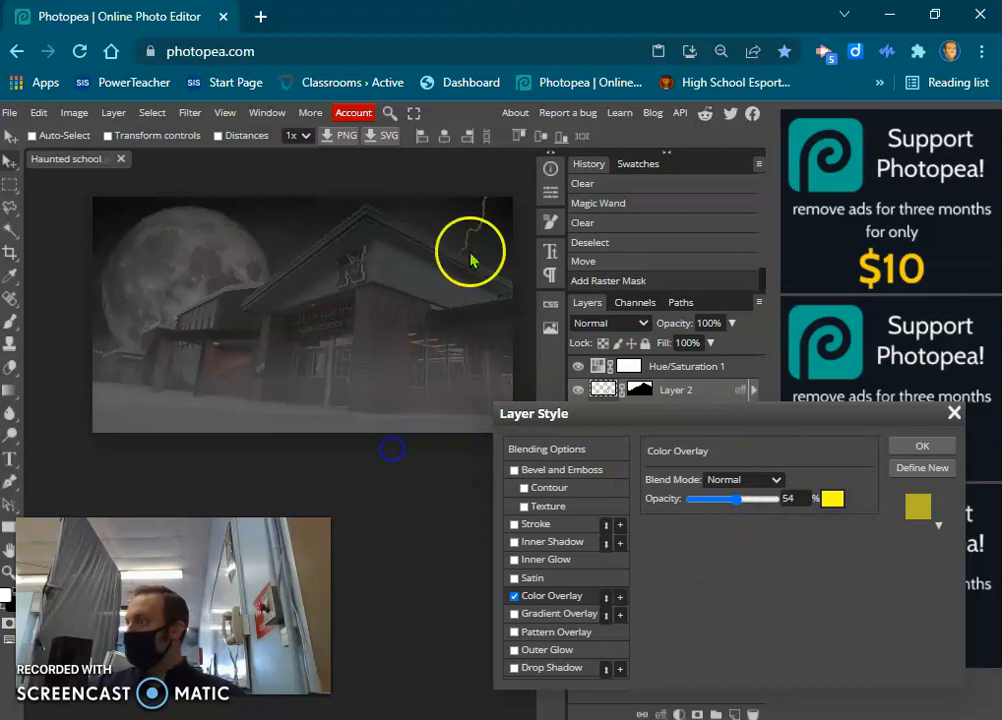
pyautogui.moveTo(738, 505); pyautogui.dragTo(713, 502)
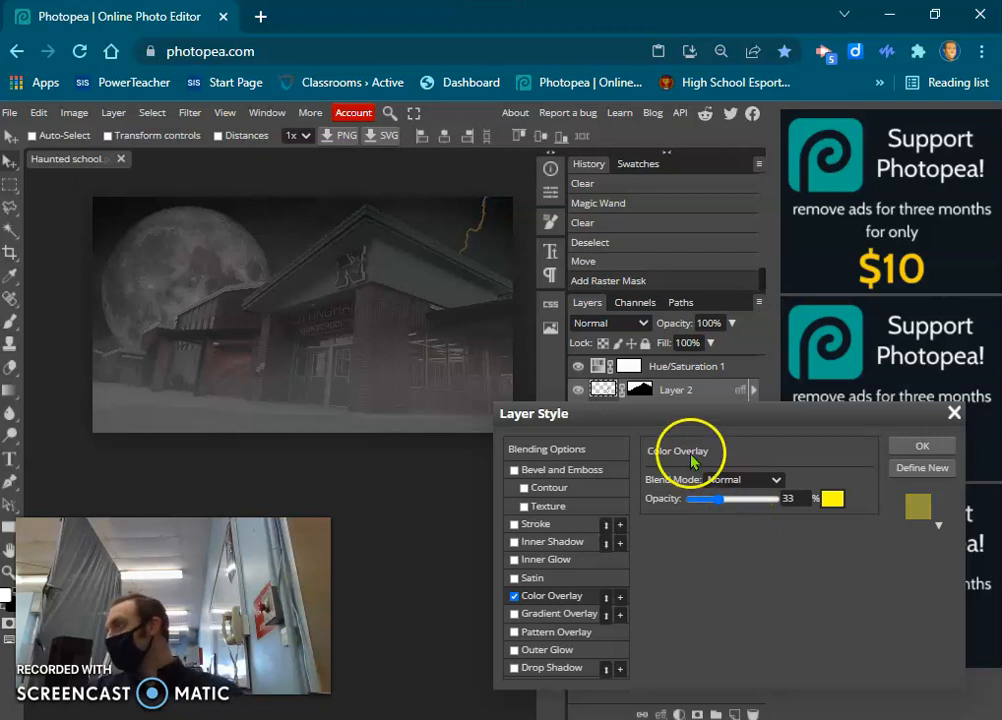
pyautogui.click(921, 445)
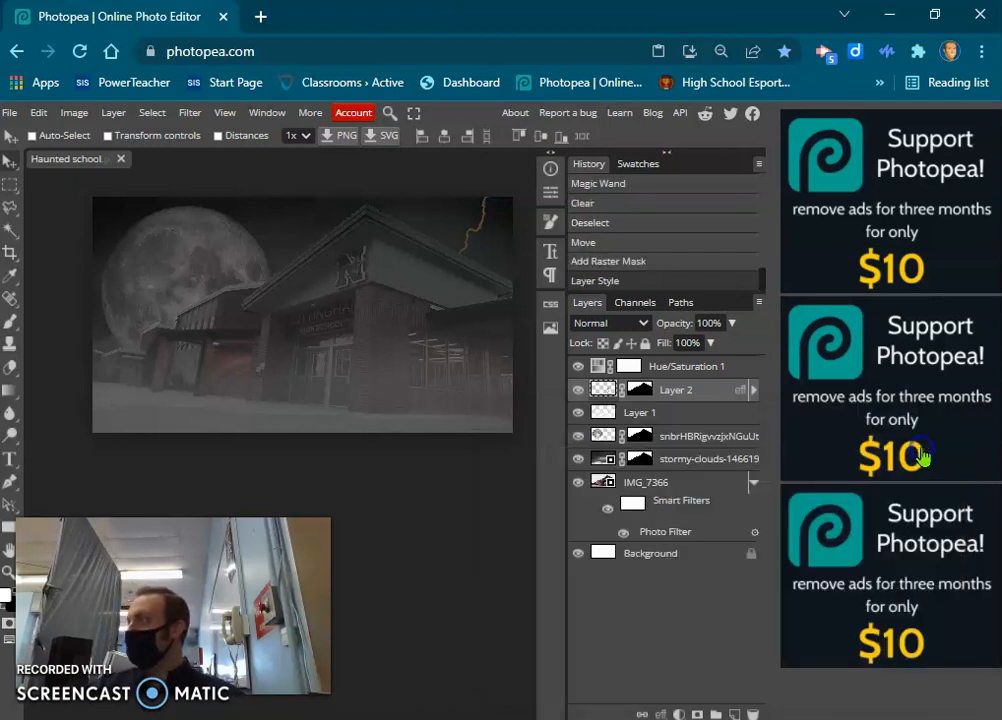
# Add a dark red Color Overlay at 54% opacity to the moon layer.
pyautogui.click(622, 437)
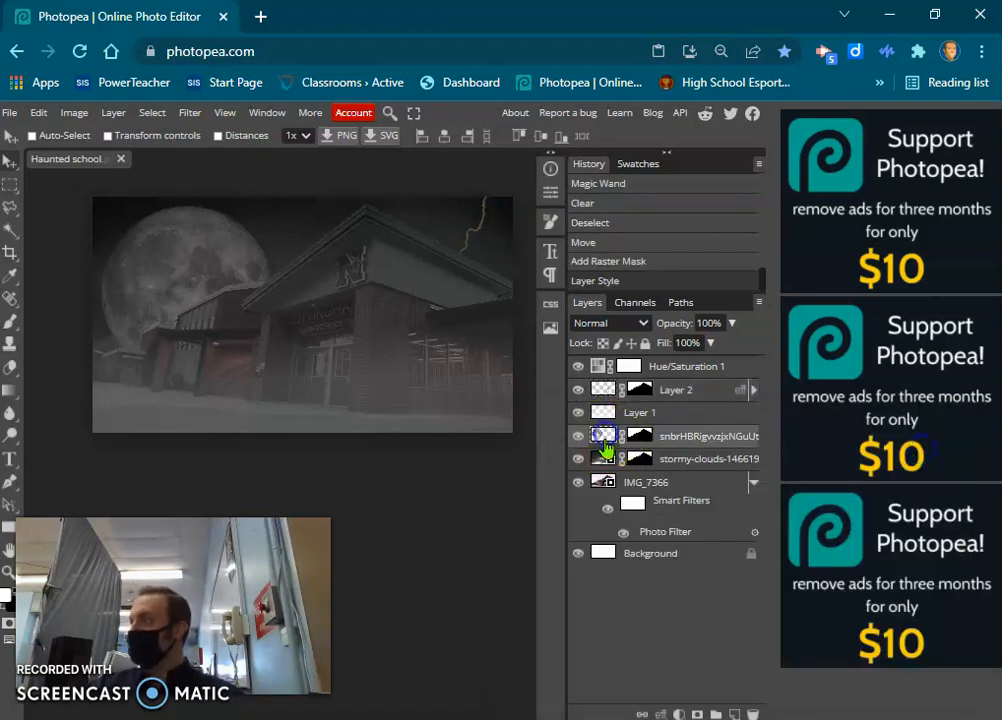
pyautogui.click(661, 712)
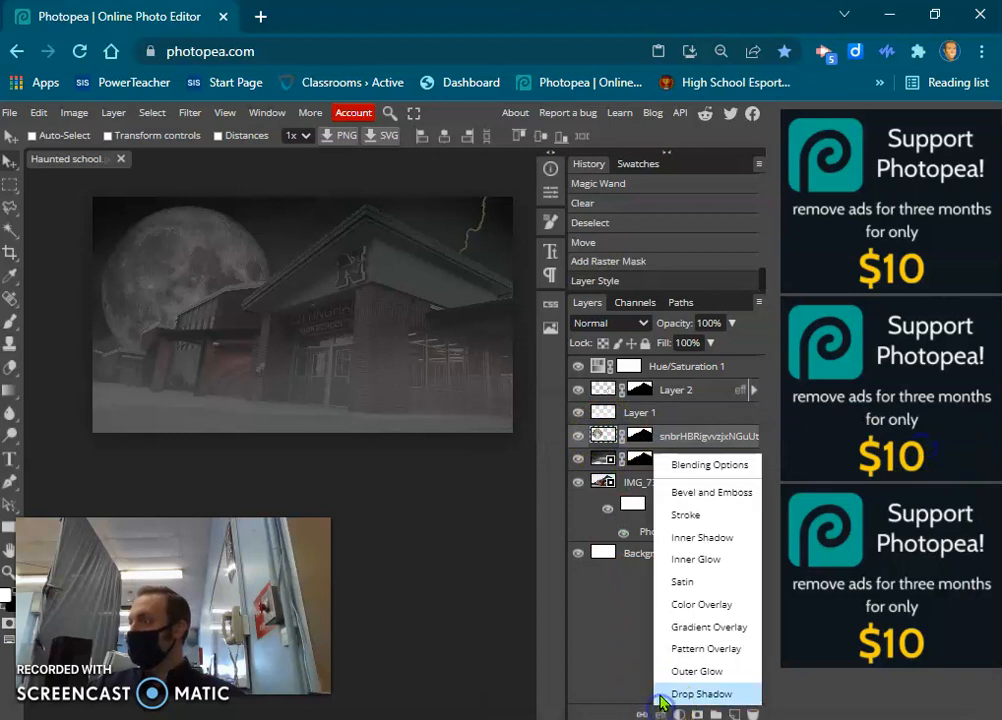
pyautogui.click(688, 608)
pyautogui.click(832, 499)
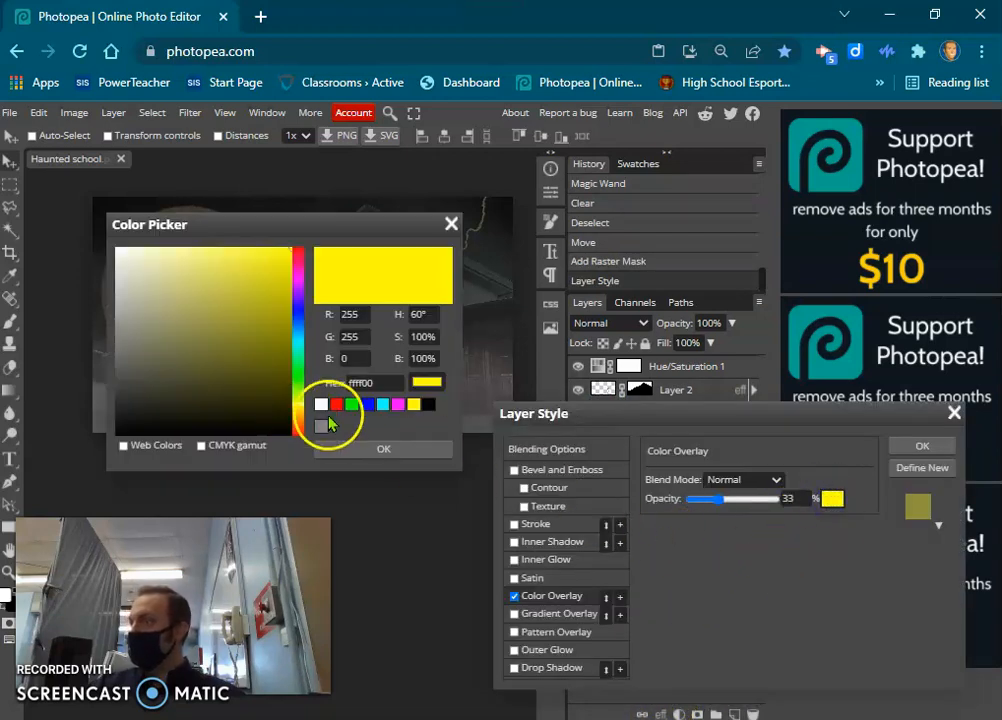
pyautogui.click(338, 405)
pyautogui.moveTo(261, 342); pyautogui.dragTo(284, 355)
pyautogui.click(285, 355)
pyautogui.click(405, 452)
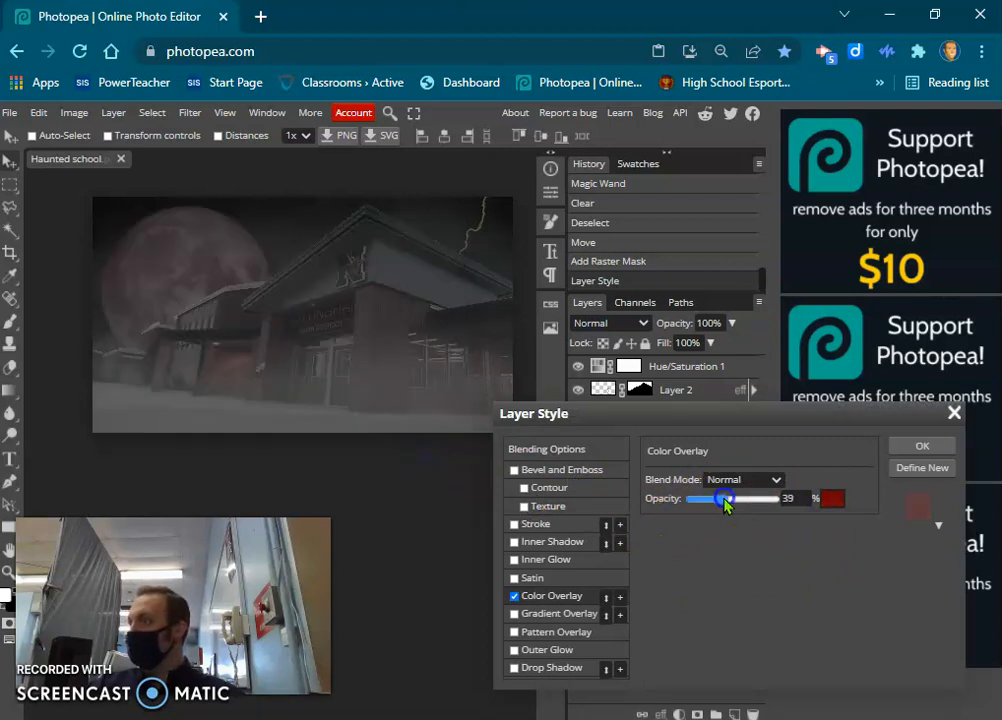
pyautogui.moveTo(732, 500); pyautogui.dragTo(738, 505)
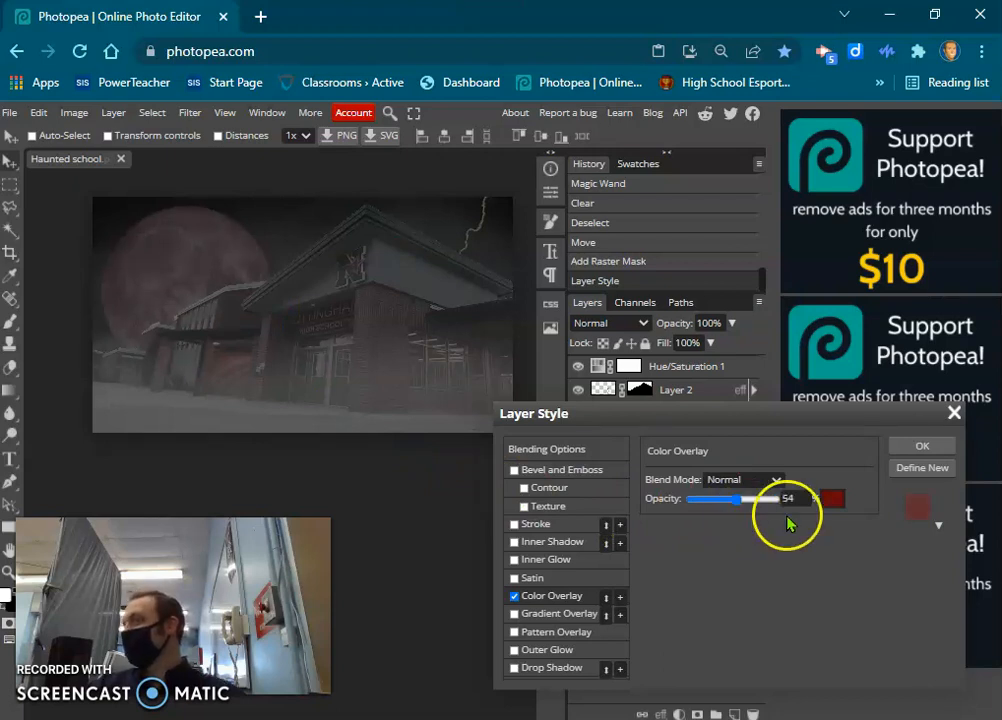
pyautogui.click(912, 450)
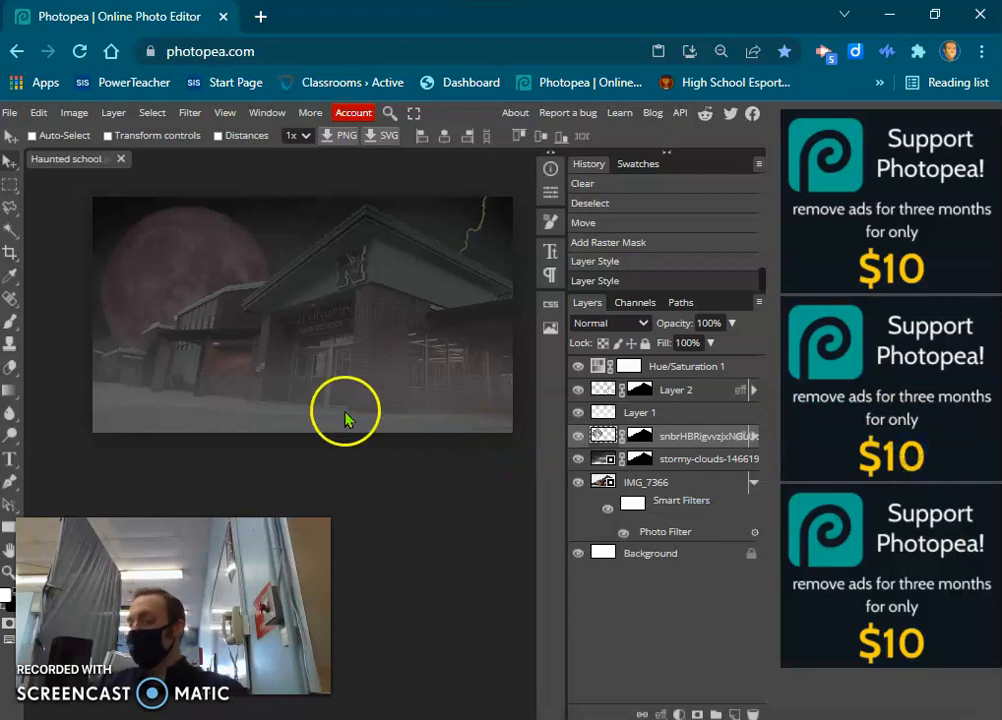
pyautogui.moveTo(196, 305); pyautogui.dragTo(209, 341)
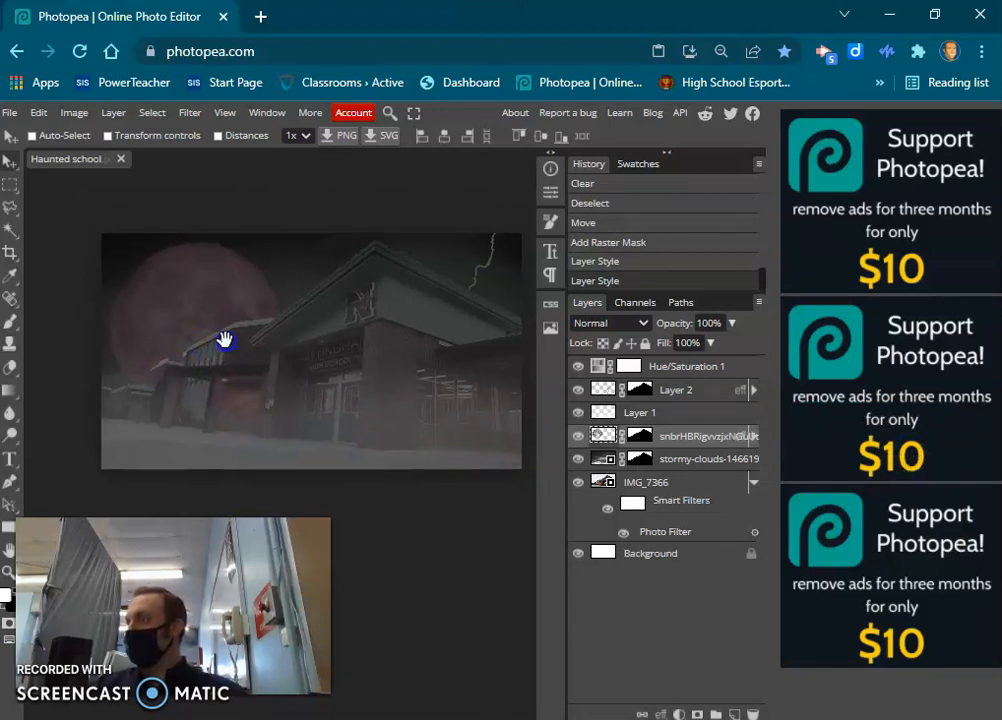
pyautogui.moveTo(222, 341); pyautogui.dragTo(174, 290)
pyautogui.click(9, 112)
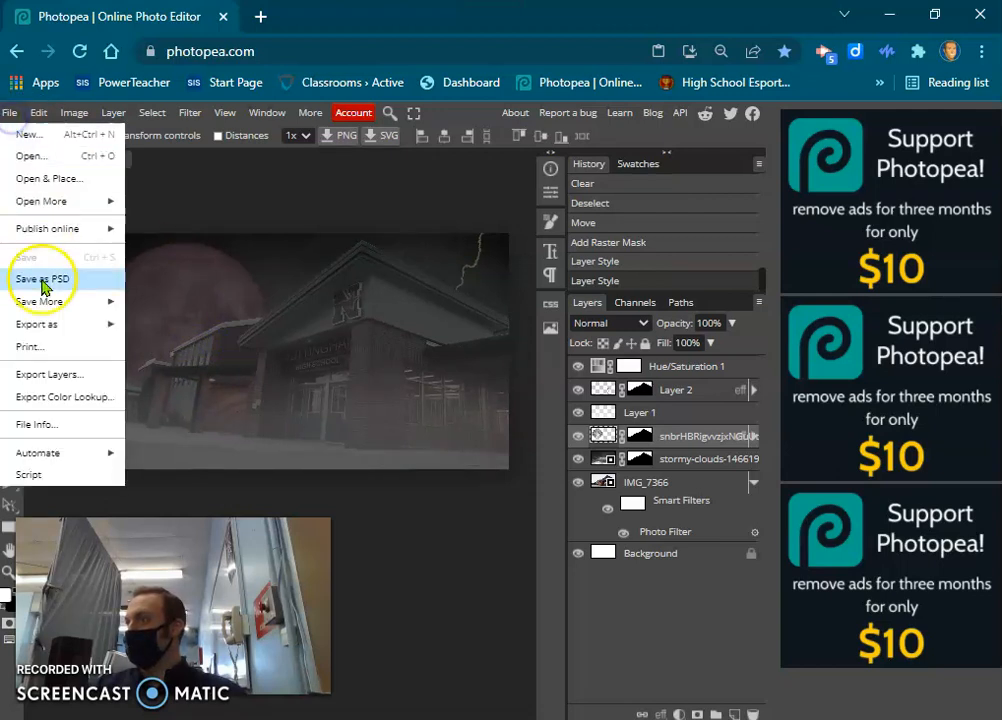
pyautogui.click(40, 324)
pyautogui.click(148, 352)
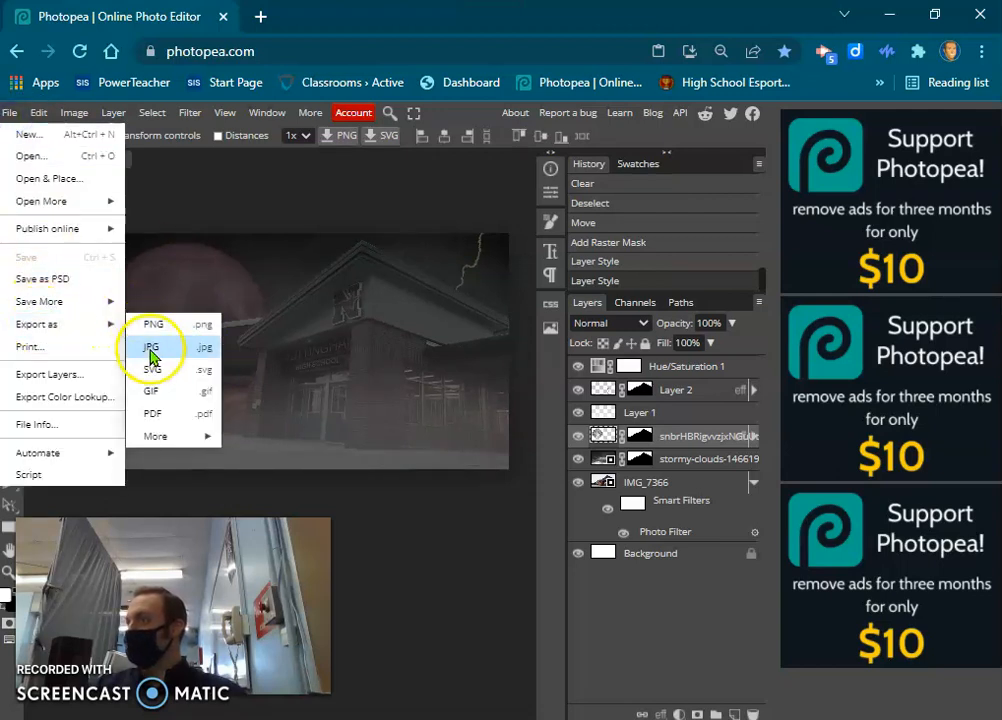
pyautogui.click(470, 113)
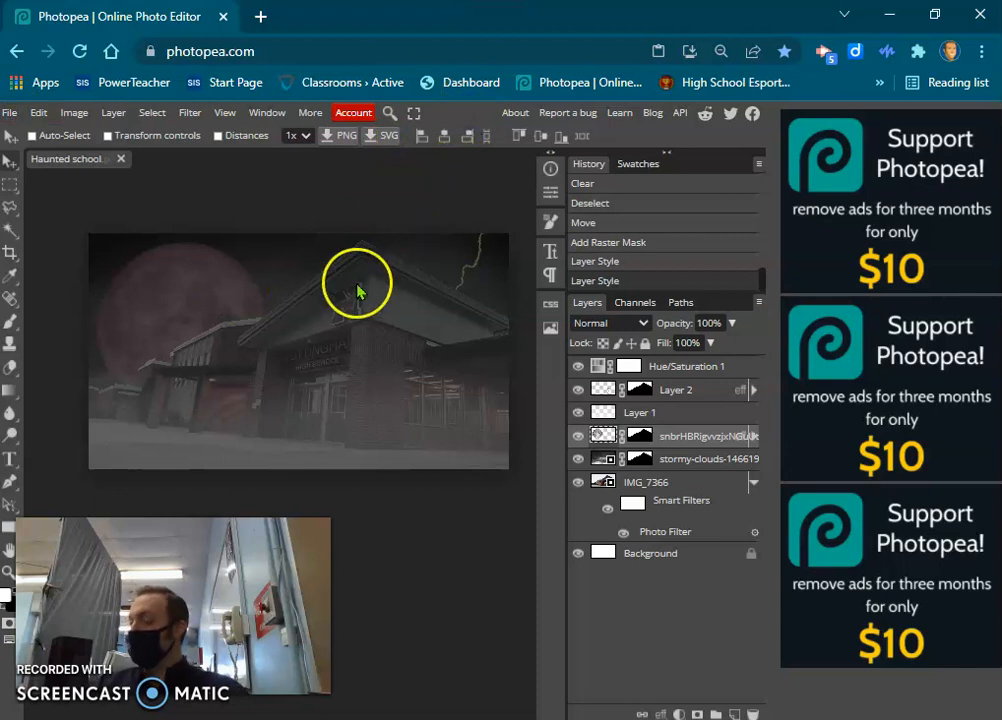